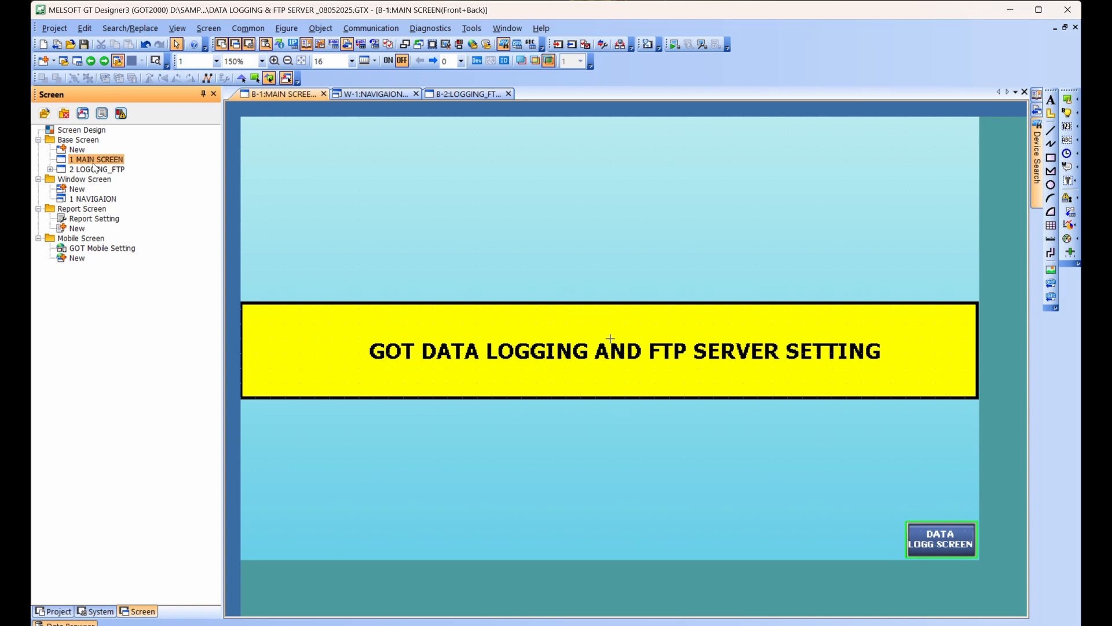
Open the LOGGING_FTP base screen and display the device addresses on its objects.
{"action": "double_click", "coordinate": [95, 167]}
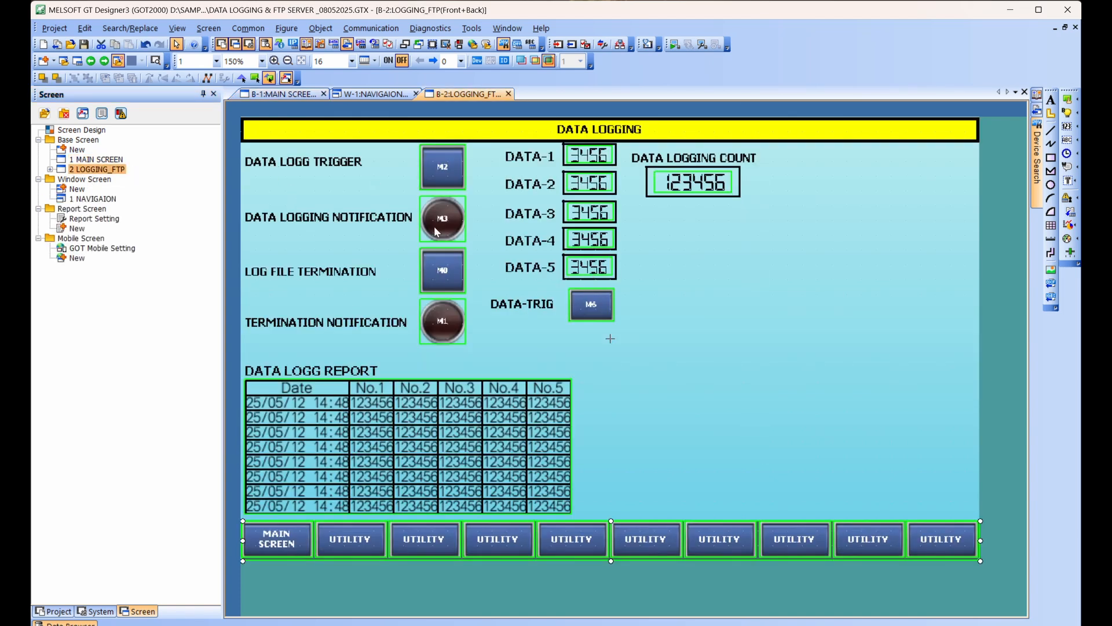
{"action": "left_click", "coordinate": [477, 61]}
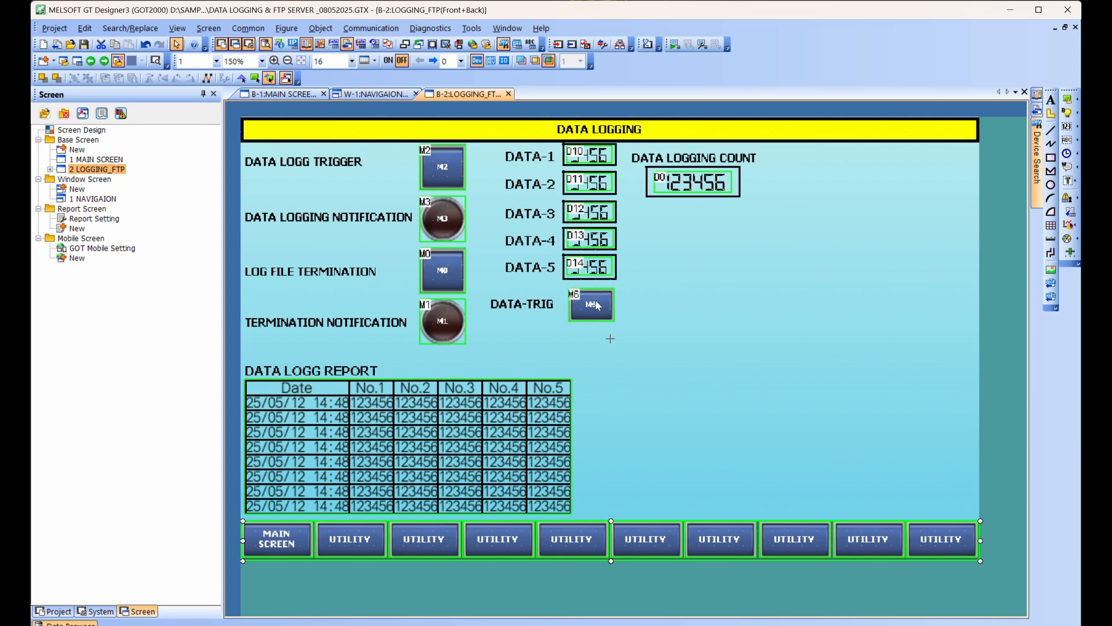
{"action": "left_click", "coordinate": [695, 171]}
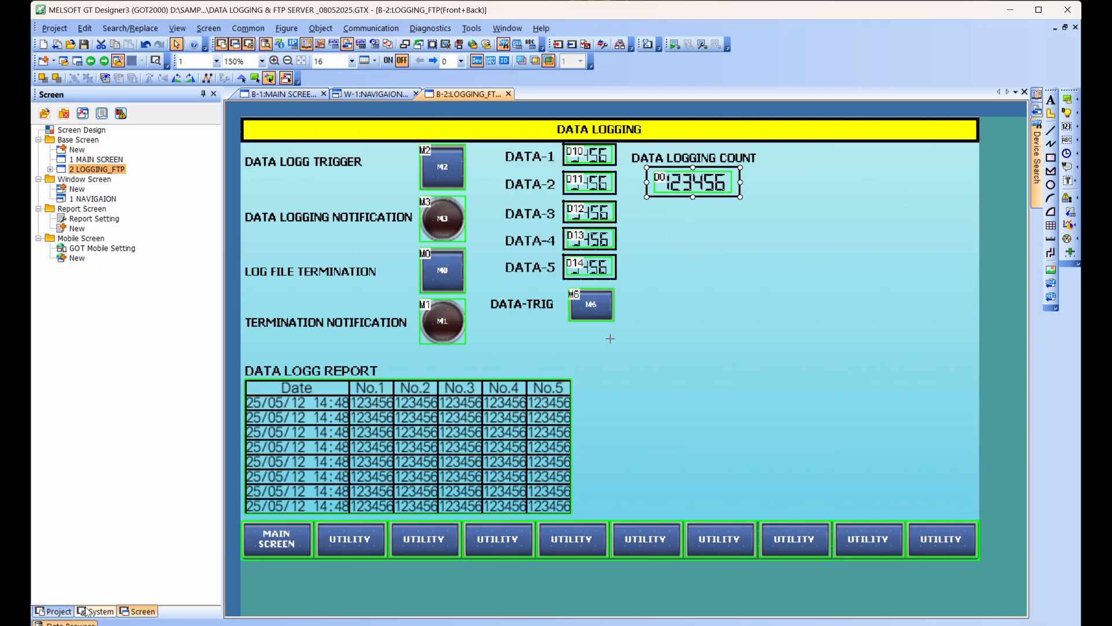
Review the connected Ethernet controller settings of the FX5CPU on CH1, including its unit type, IP address, port and communication type.
{"action": "left_click", "coordinate": [96, 611]}
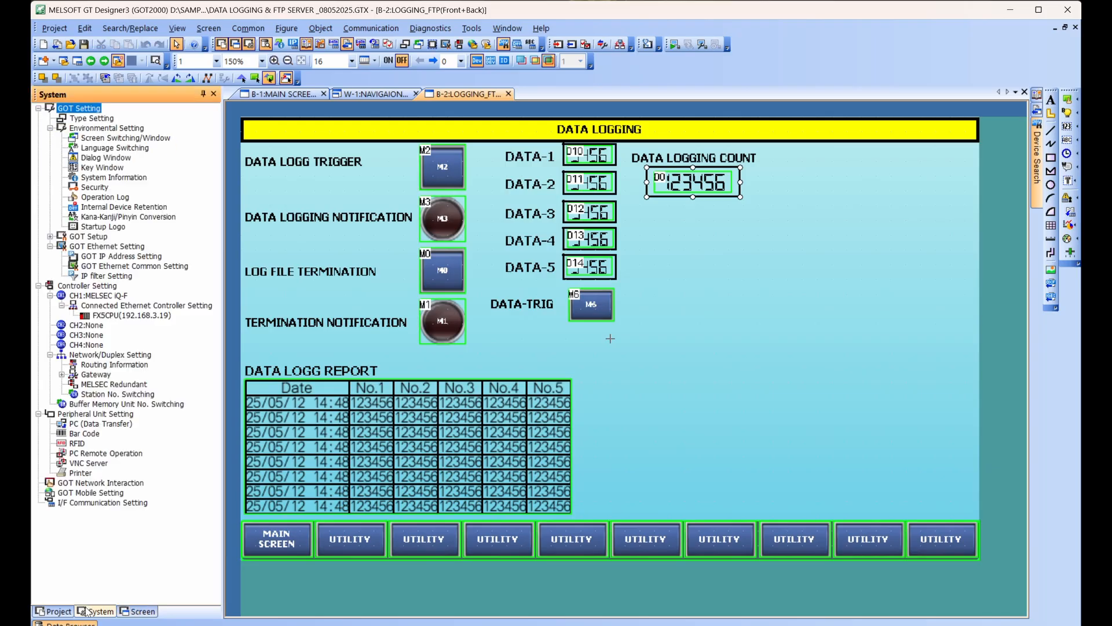
{"action": "double_click", "coordinate": [118, 317]}
{"action": "key", "text": "Return"}
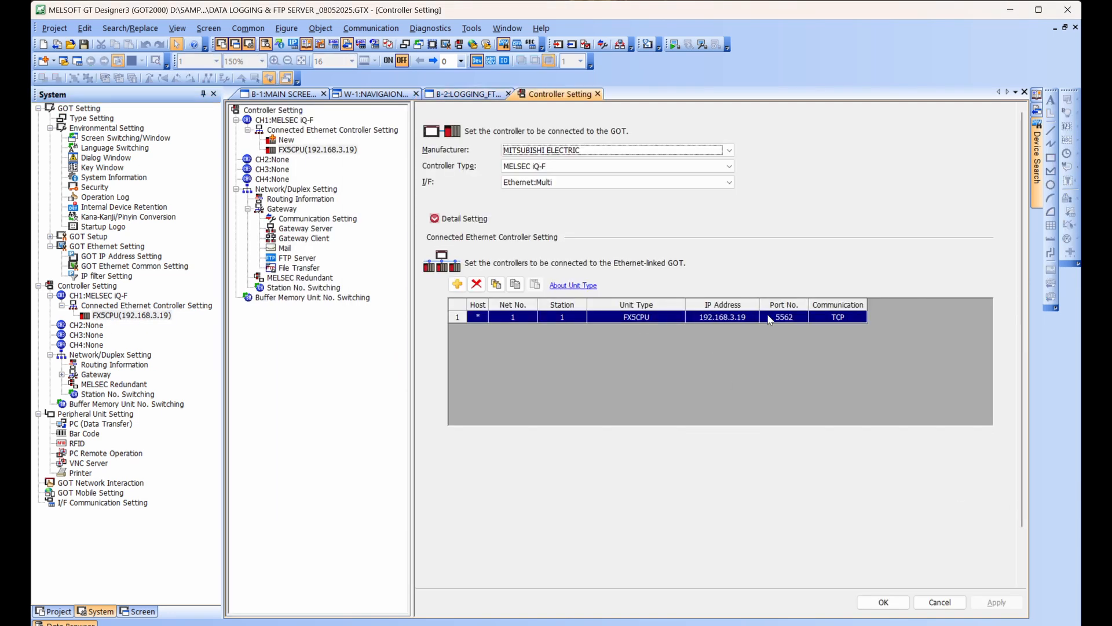
{"action": "left_click", "coordinate": [884, 603]}
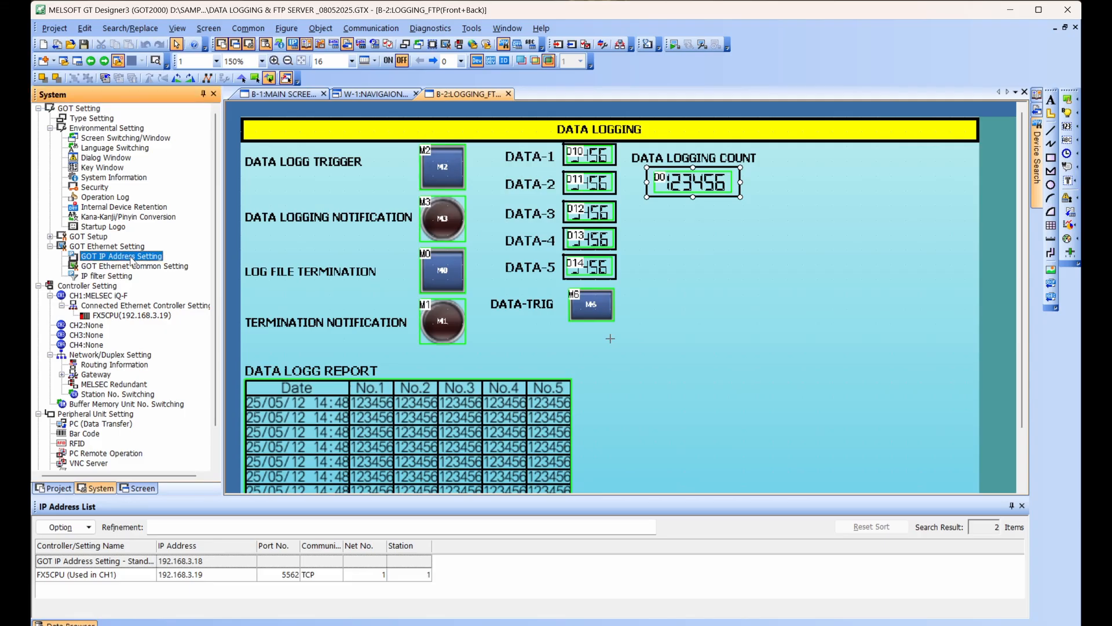
Review the GOT IP address and subnet mask set for Ethernet Port 1.
{"action": "double_click", "coordinate": [121, 256]}
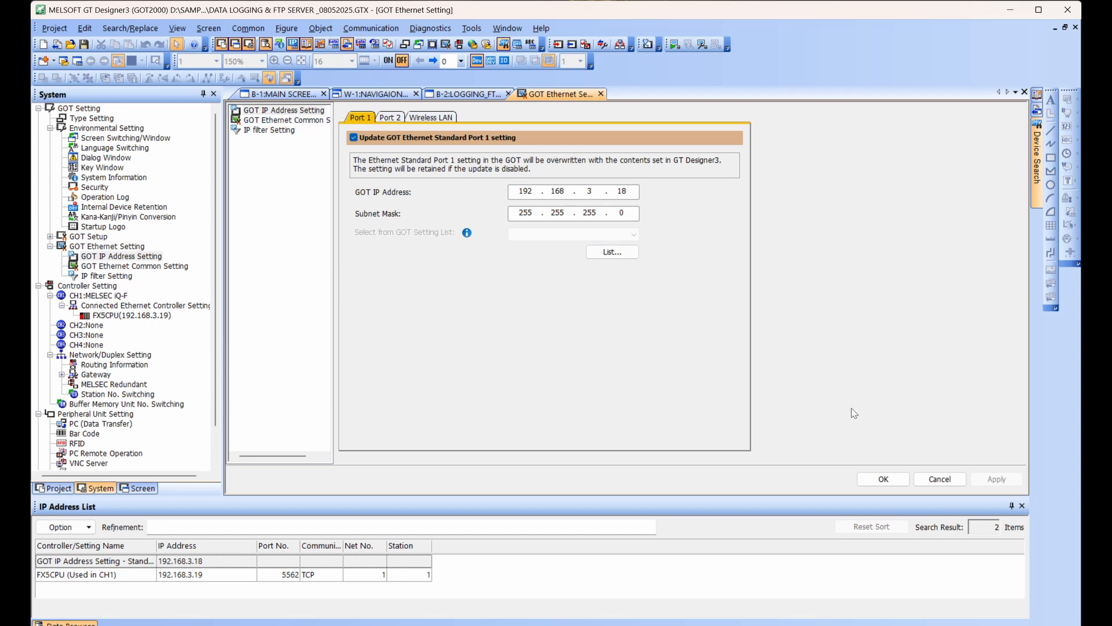
{"action": "left_click", "coordinate": [882, 478]}
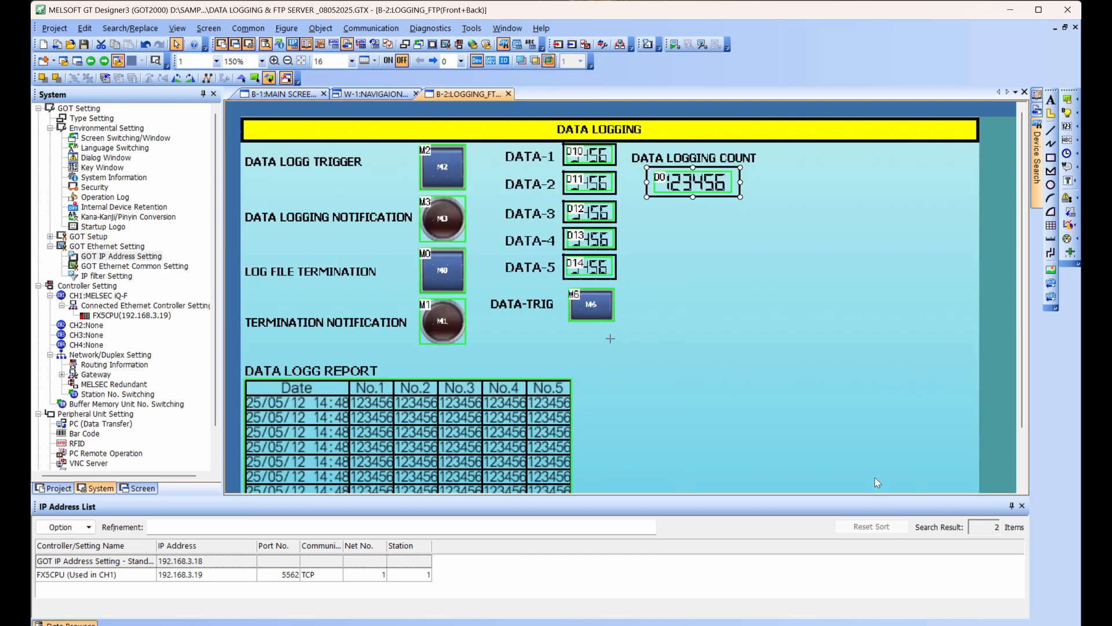
{"action": "scroll", "coordinate": [85, 340], "scroll_direction": "down", "scroll_amount": 2}
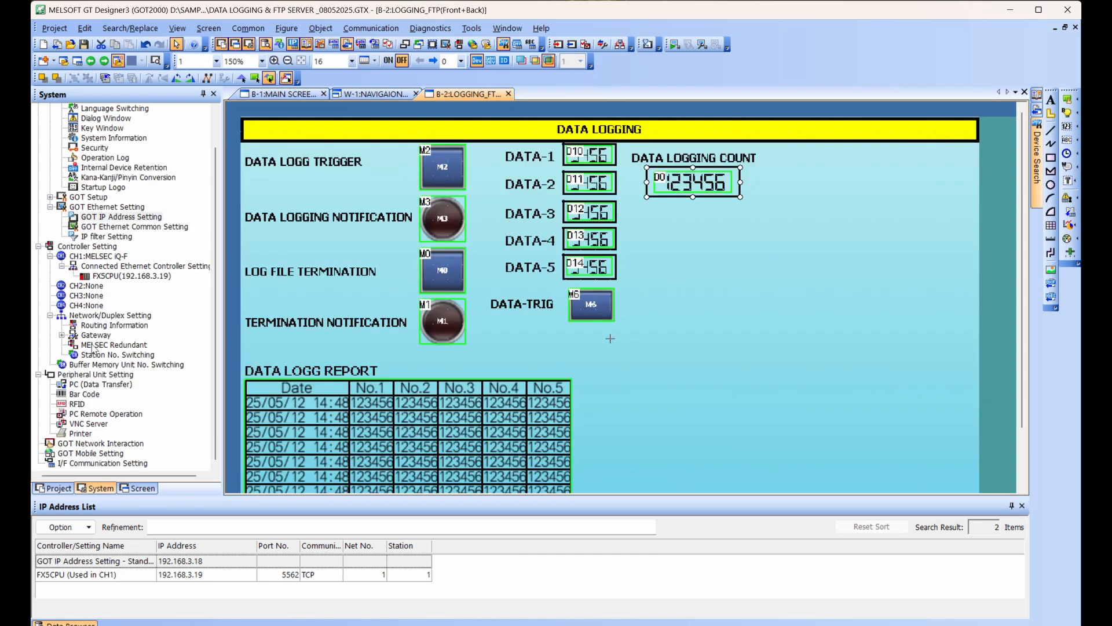
{"action": "scroll", "coordinate": [93, 348], "scroll_direction": "up", "scroll_amount": 2}
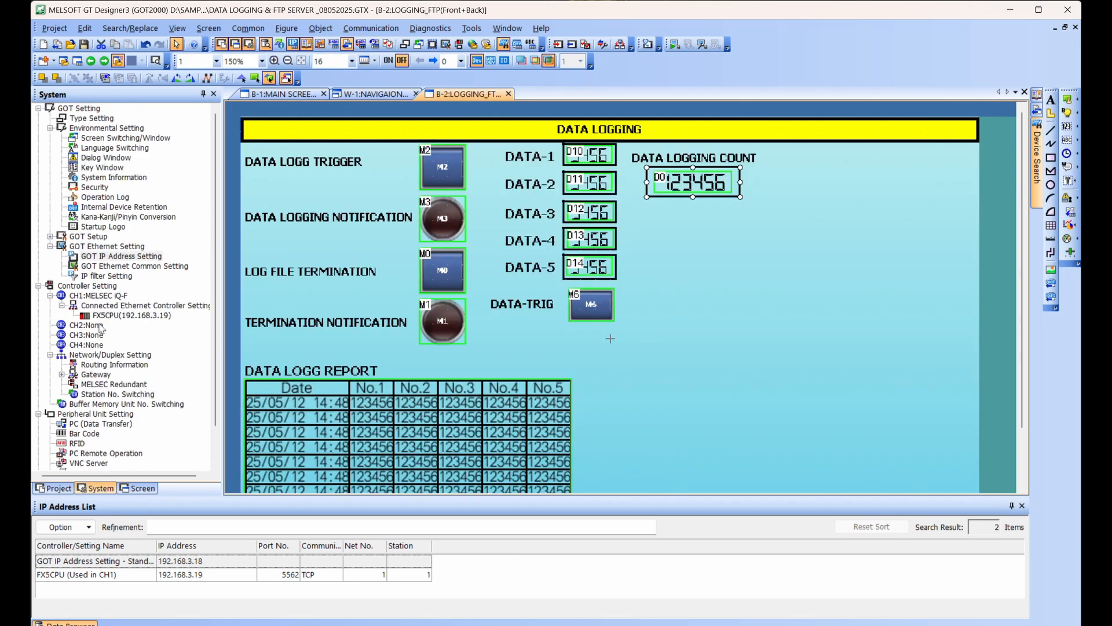
{"action": "left_click", "coordinate": [139, 488]}
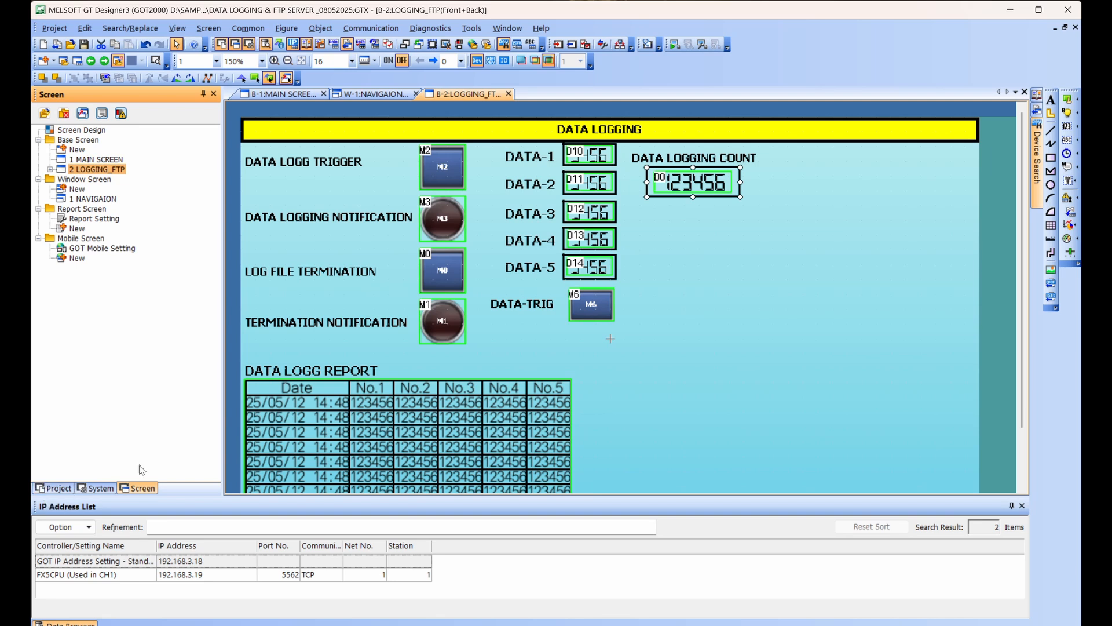
{"action": "left_click", "coordinate": [95, 488]}
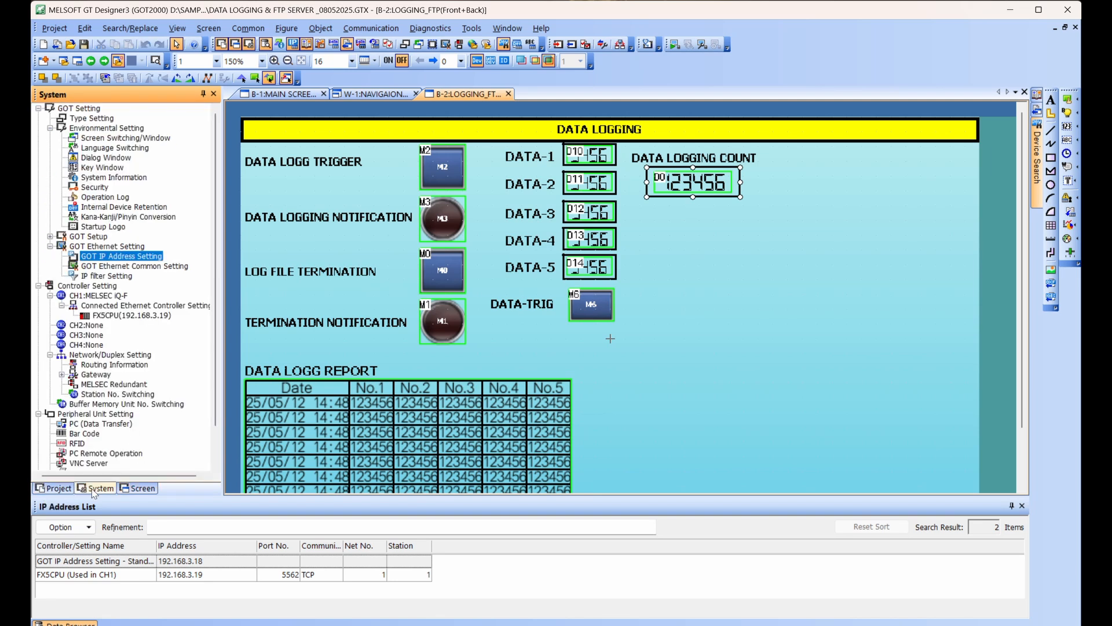
Open the settings of the project's DATA LOGGING logging entry.
{"action": "left_click", "coordinate": [54, 488]}
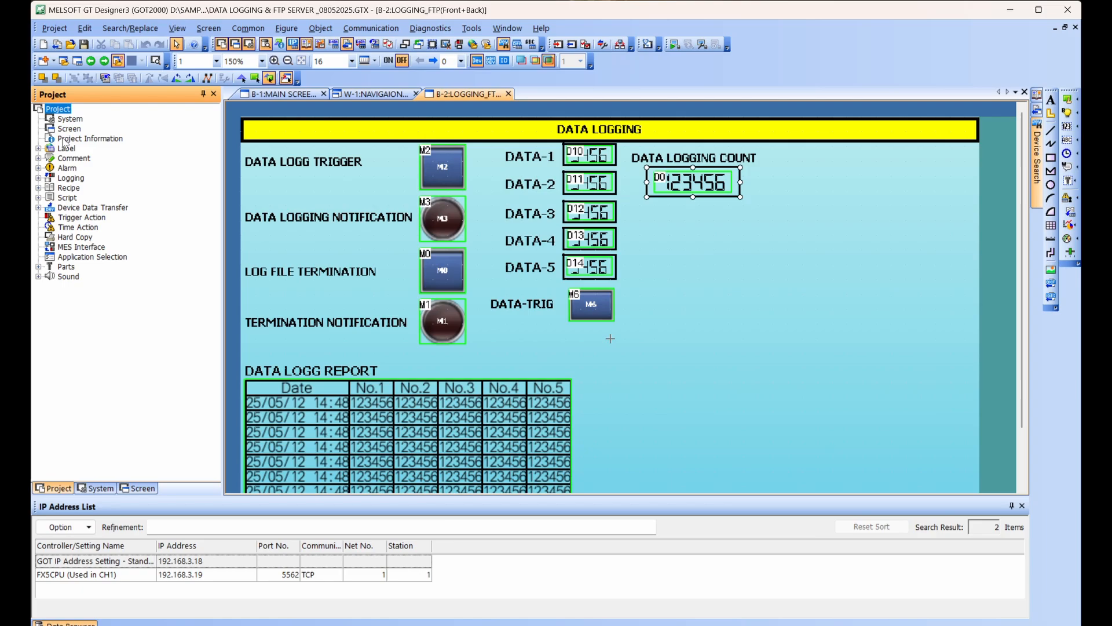
{"action": "left_click", "coordinate": [78, 179]}
{"action": "double_click", "coordinate": [79, 180]}
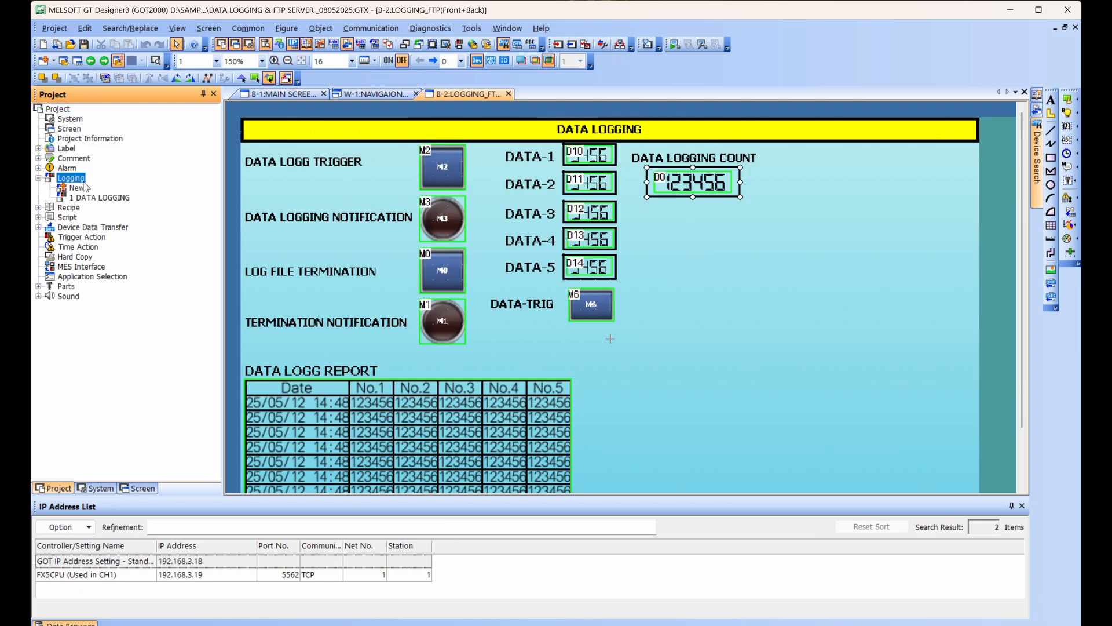
{"action": "left_click", "coordinate": [101, 198]}
{"action": "double_click", "coordinate": [101, 198]}
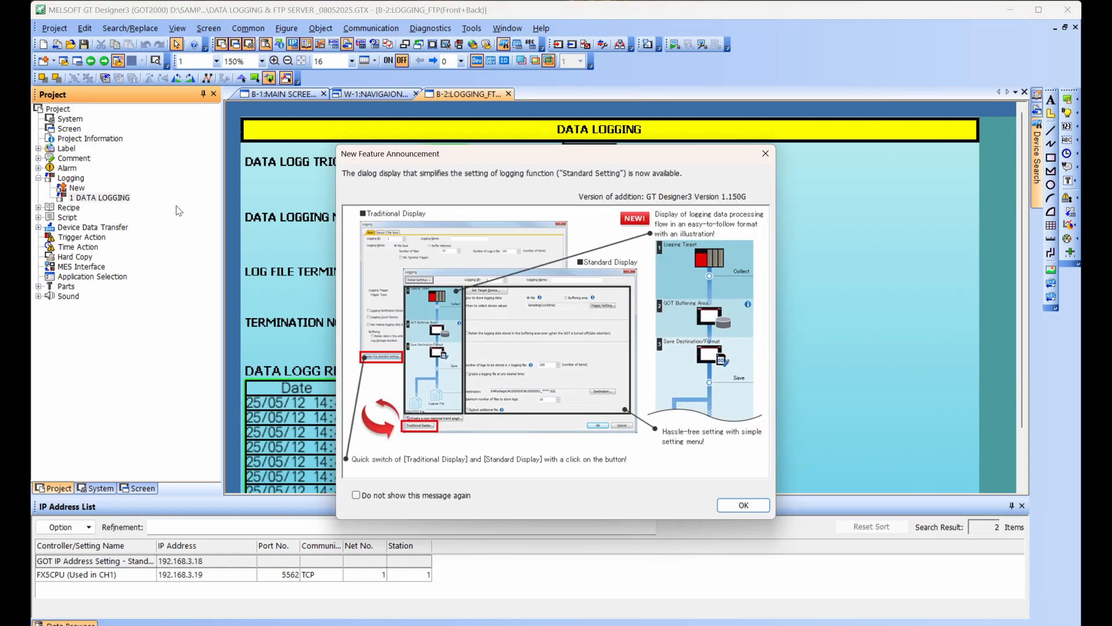
{"action": "key", "text": "Return"}
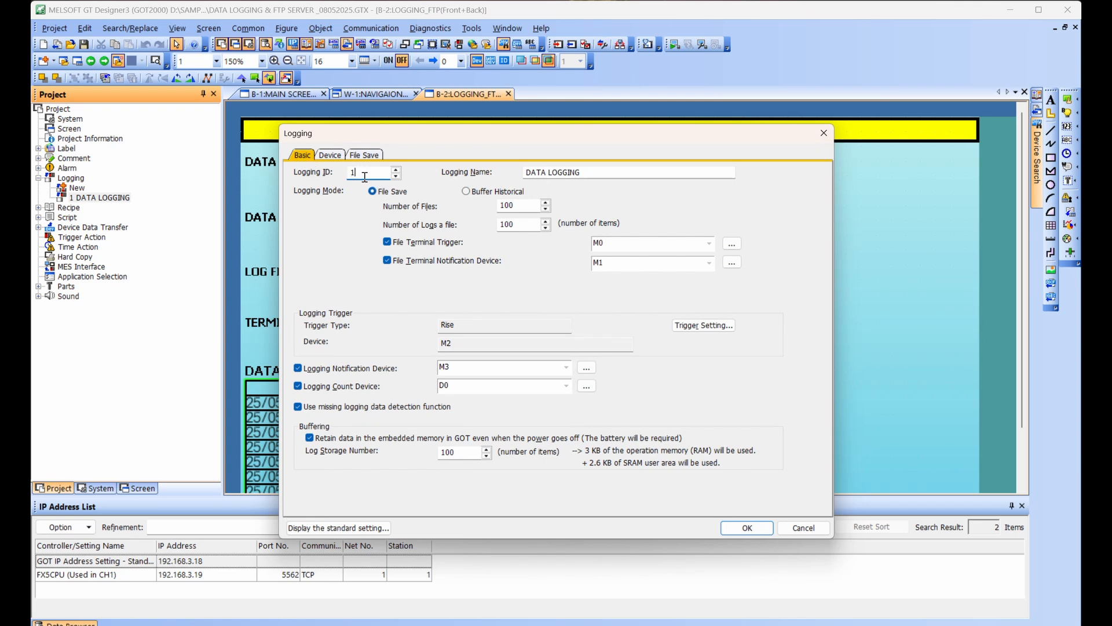
Examine the file count, logs per file, file termination devices, logging notification device and count device in the basic logging settings.
{"action": "double_click", "coordinate": [525, 204]}
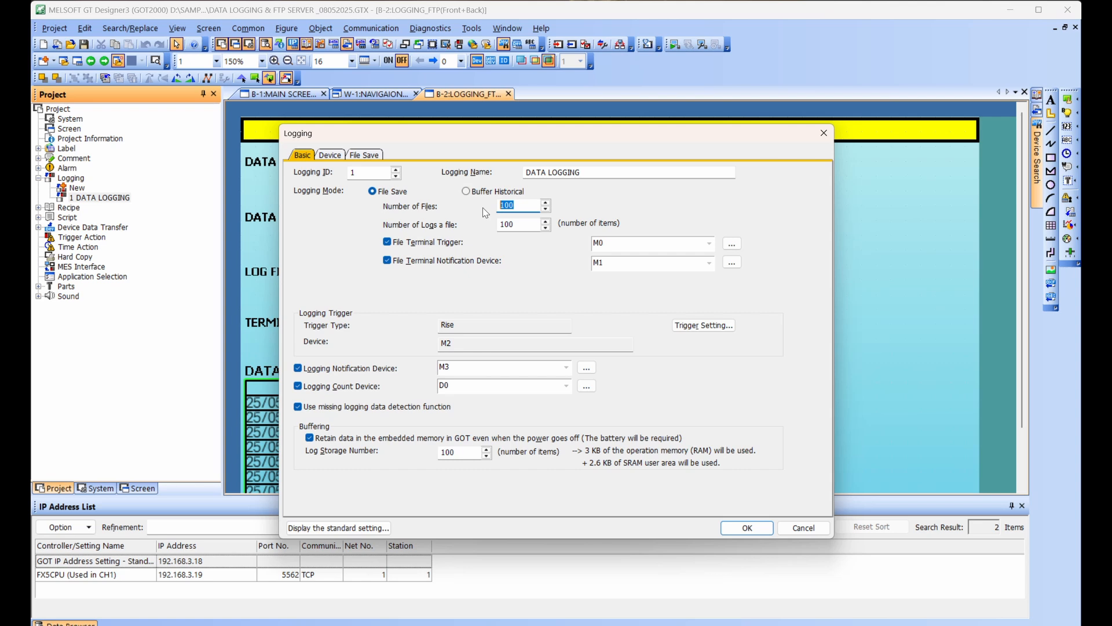
{"action": "left_click", "coordinate": [546, 223]}
{"action": "left_click", "coordinate": [637, 243]}
{"action": "double_click", "coordinate": [630, 265]}
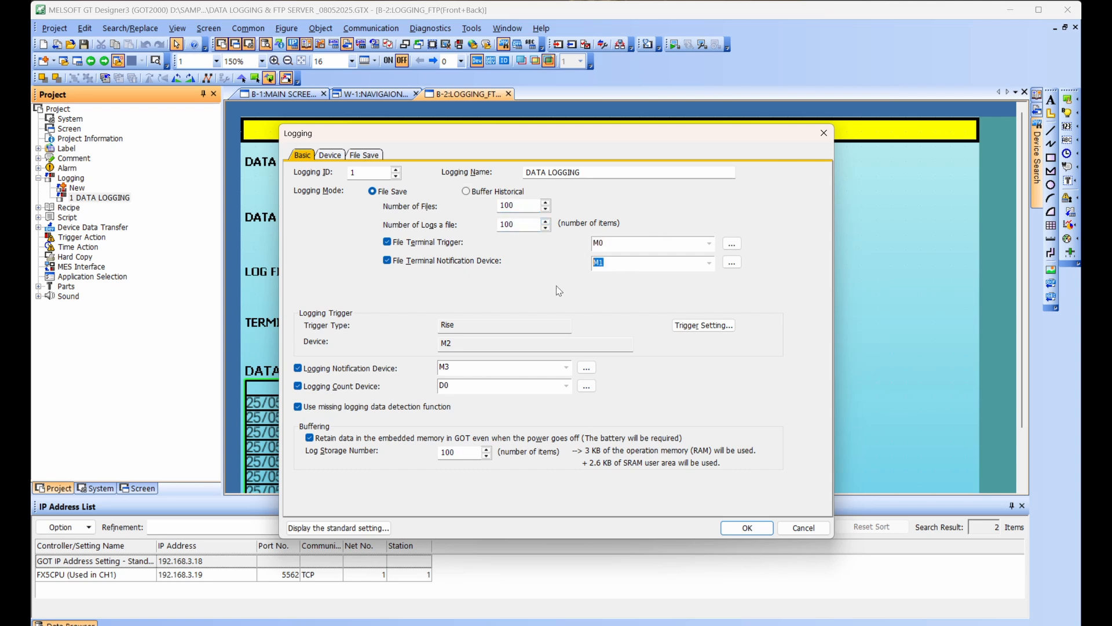
{"action": "double_click", "coordinate": [461, 371]}
{"action": "double_click", "coordinate": [452, 385]}
Examine the file save settings with the writing and error notification devices, and close the logging configuration.
{"action": "left_click", "coordinate": [366, 155]}
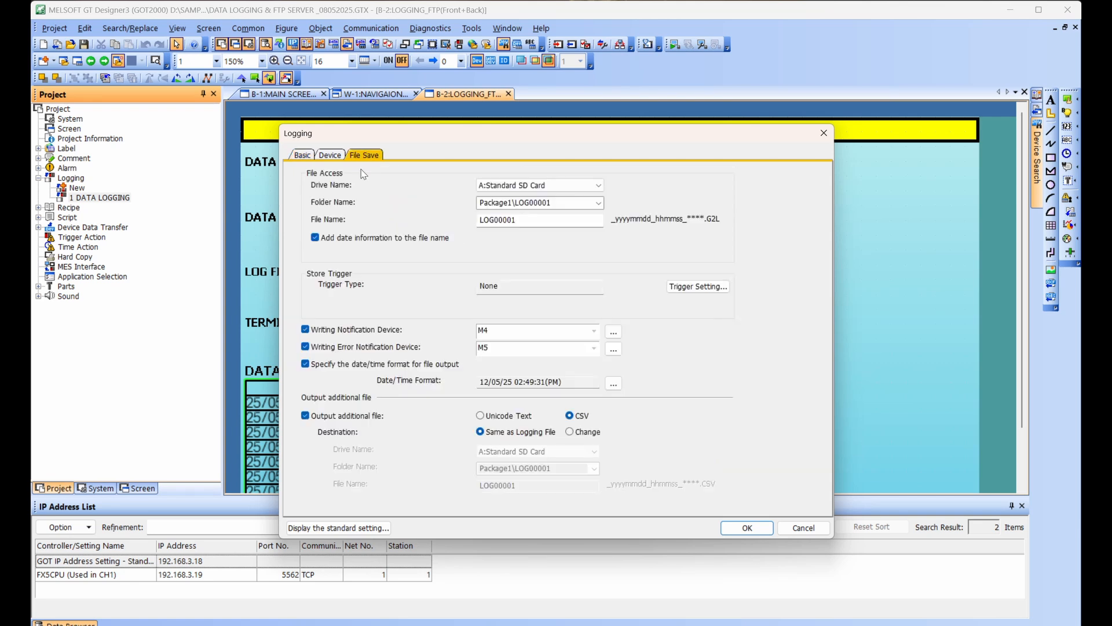
{"action": "double_click", "coordinate": [500, 330]}
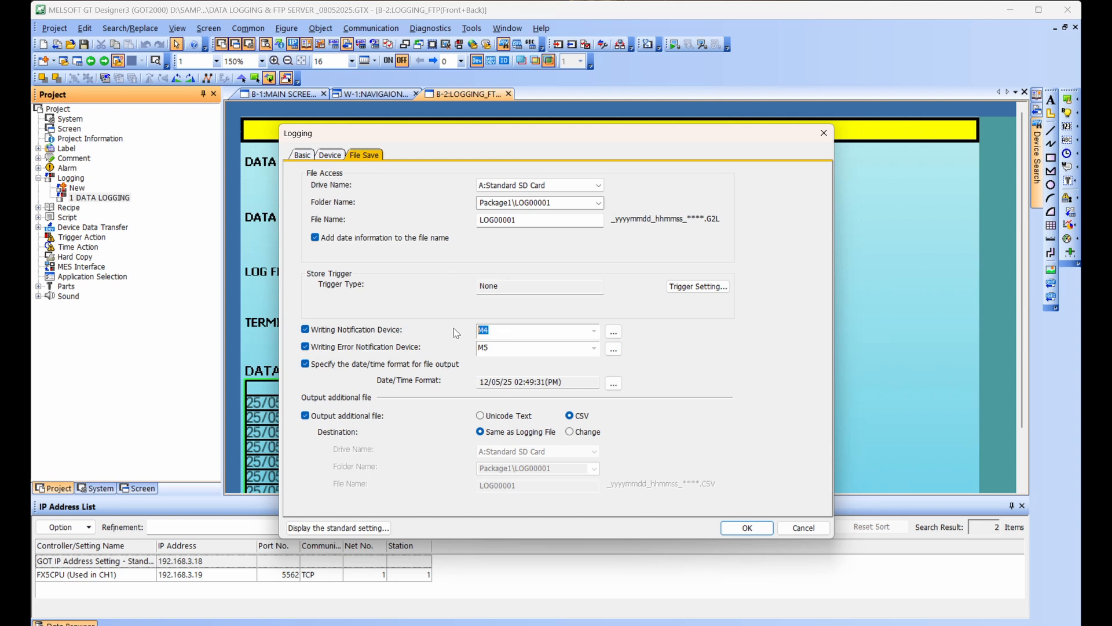
{"action": "double_click", "coordinate": [496, 347]}
{"action": "left_click", "coordinate": [299, 155]}
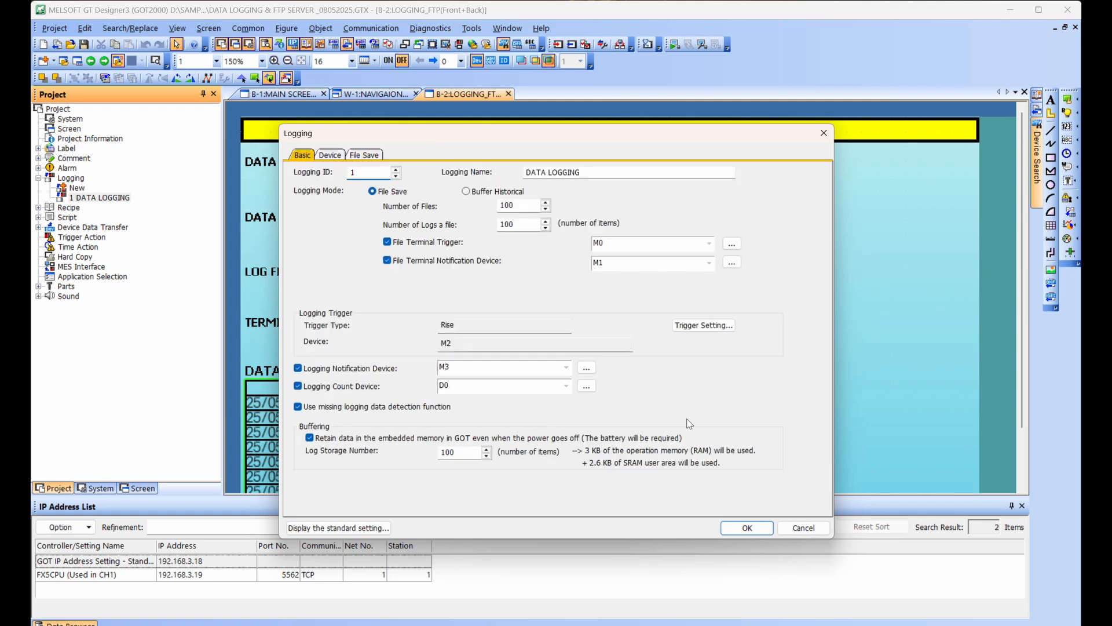
{"action": "left_click", "coordinate": [740, 531]}
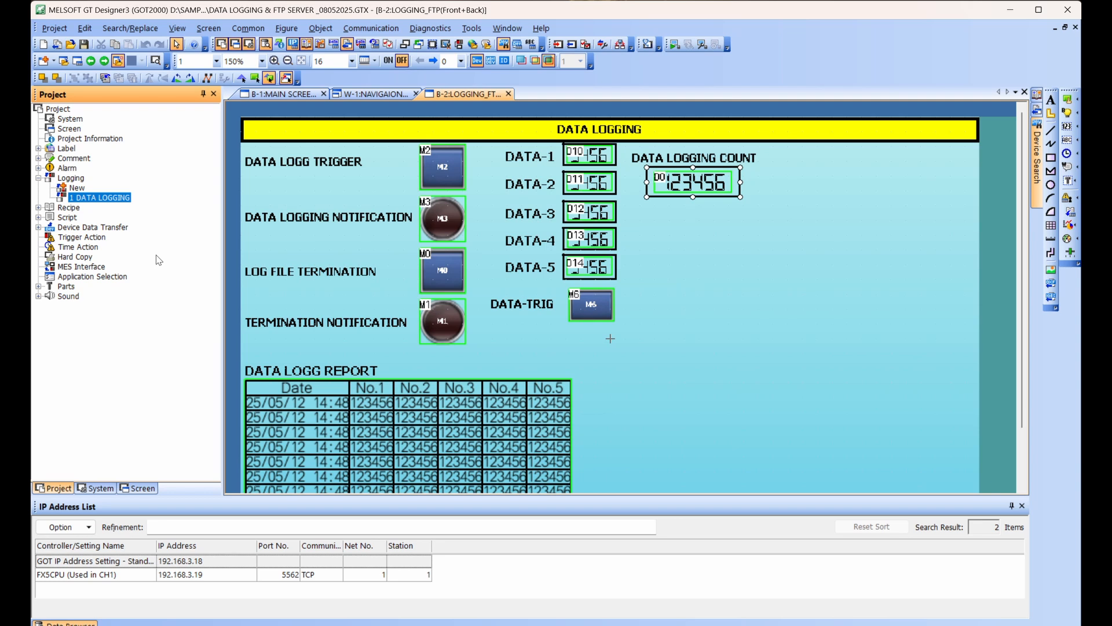
{"action": "left_click", "coordinate": [39, 178]}
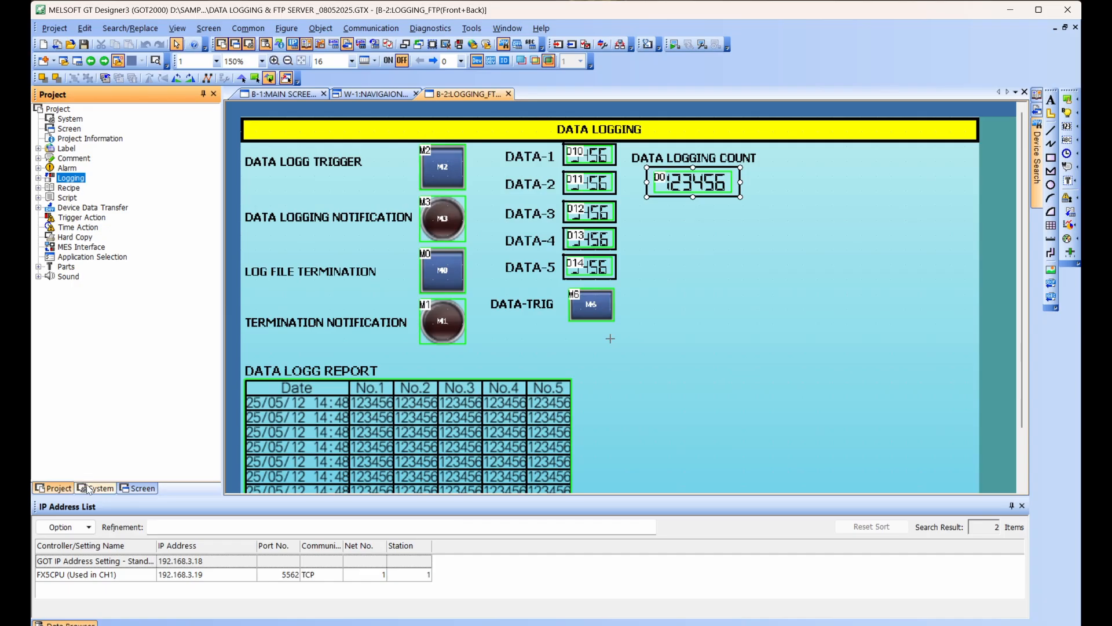
Open the Communication Setting of the Gateway under Network/Duplex Setting.
{"action": "left_click", "coordinate": [97, 488]}
{"action": "scroll", "coordinate": [87, 299], "scroll_direction": "down", "scroll_amount": 2}
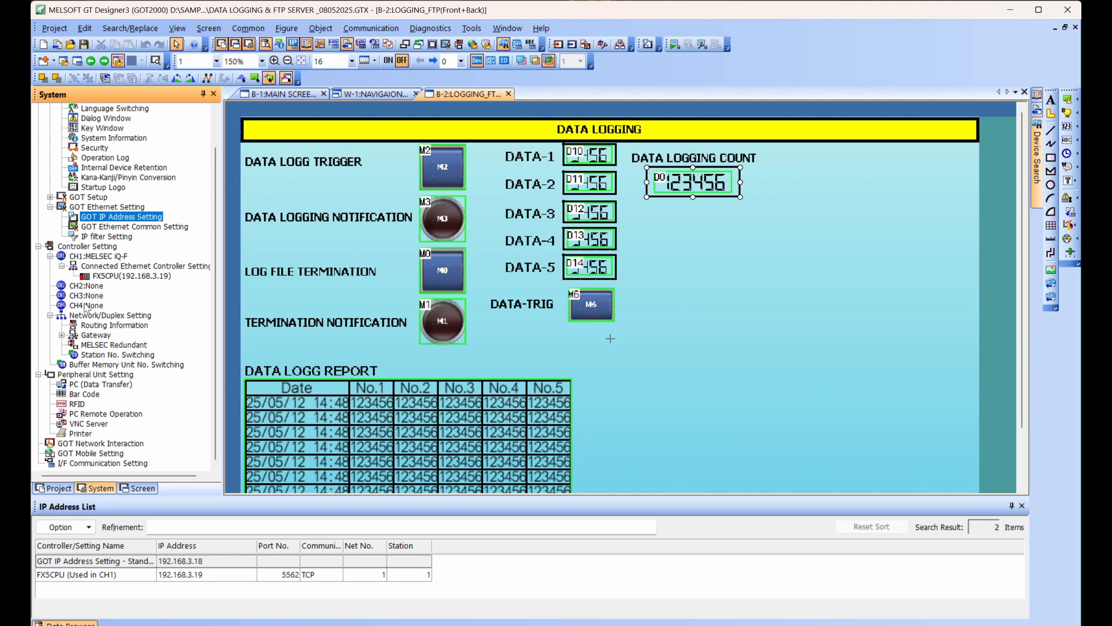
{"action": "left_click", "coordinate": [62, 336]}
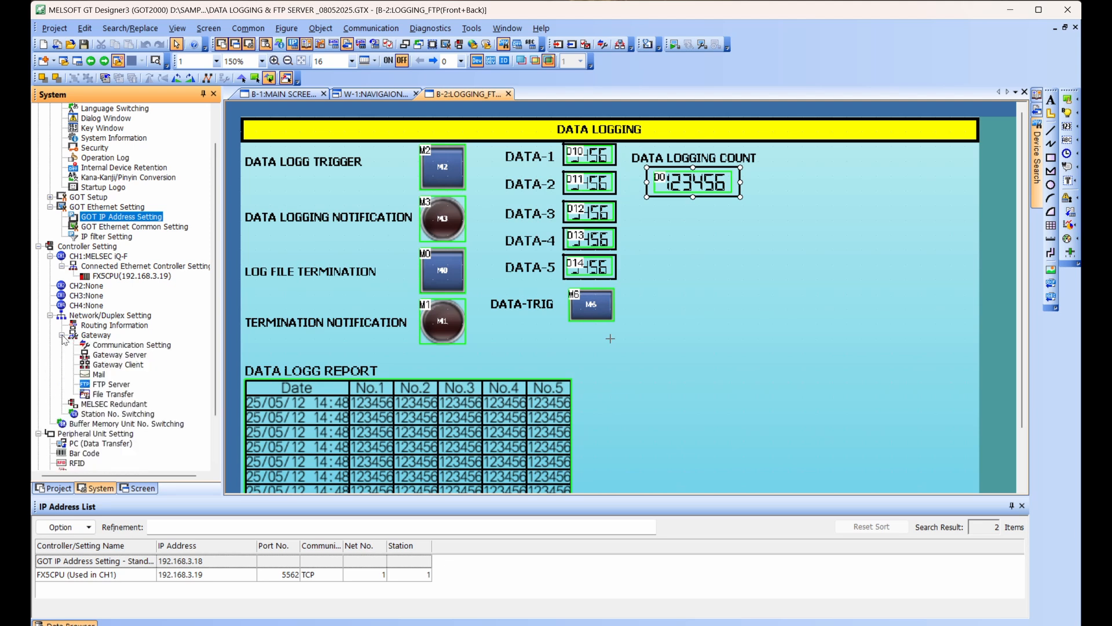
{"action": "left_click", "coordinate": [50, 207]}
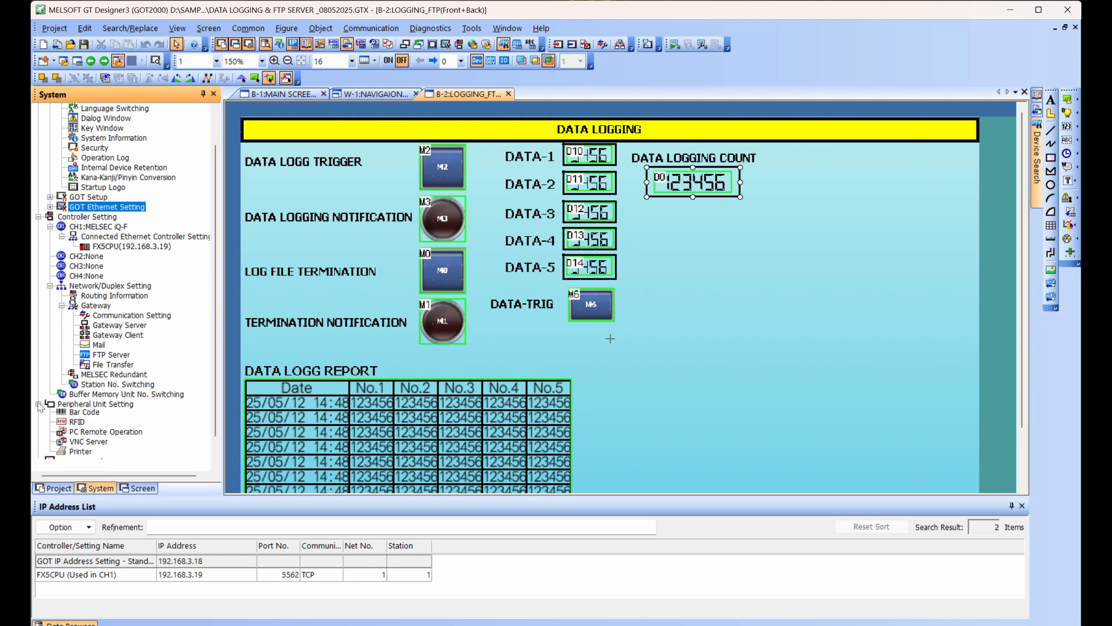
{"action": "scroll", "coordinate": [87, 387], "scroll_direction": "up", "scroll_amount": 1}
{"action": "double_click", "coordinate": [100, 346]}
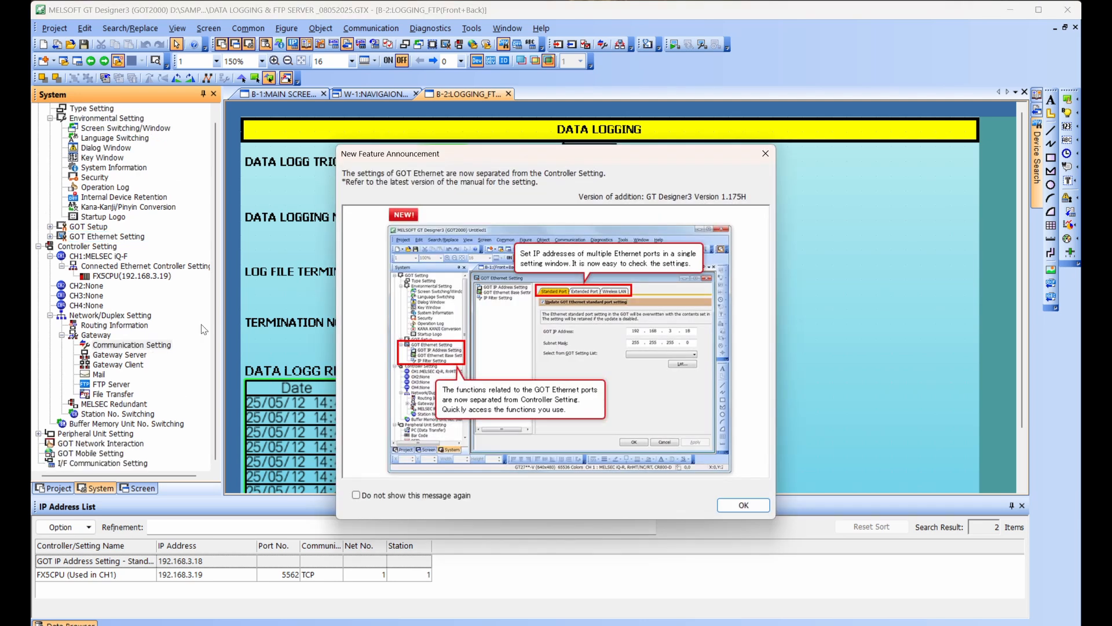
{"action": "left_click", "coordinate": [753, 506]}
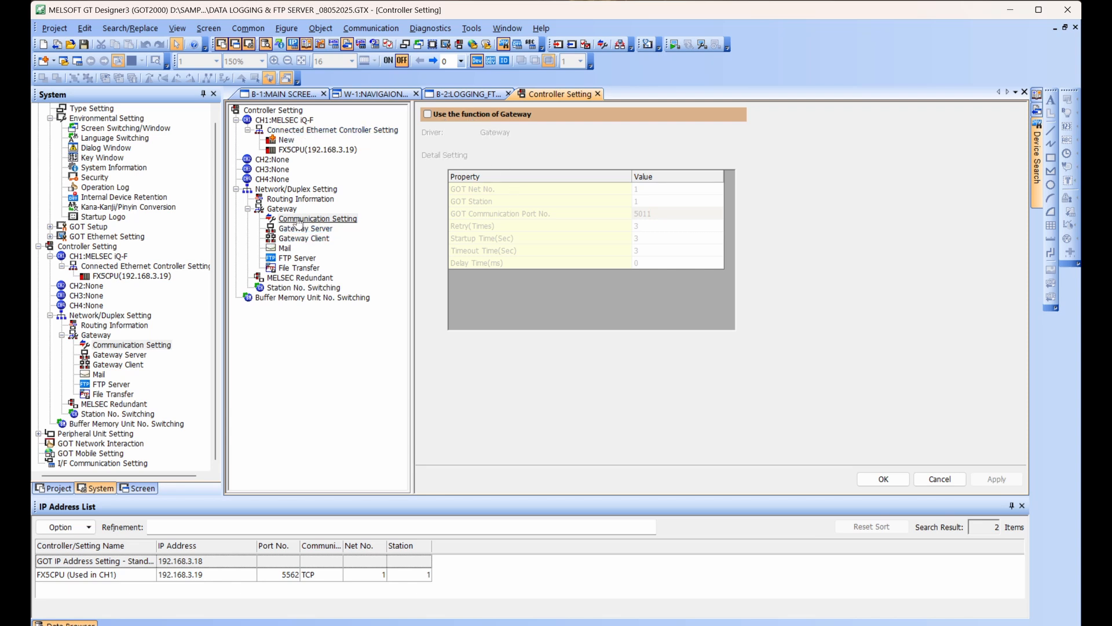
Enable the Gateway function and apply the setting.
{"action": "left_click", "coordinate": [427, 115]}
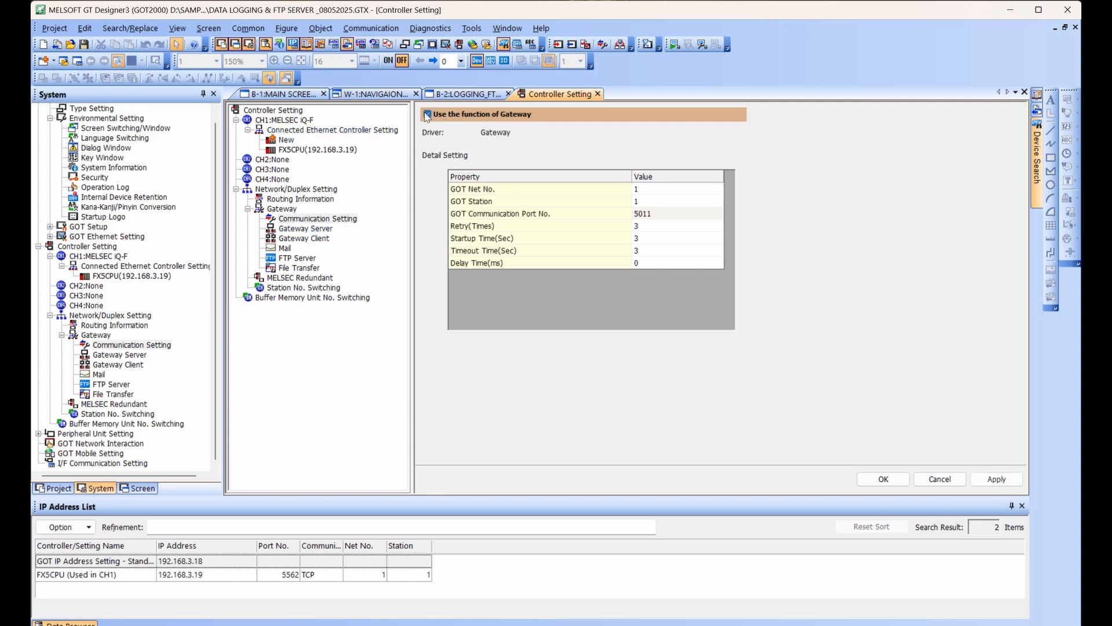
{"action": "left_click", "coordinate": [992, 485]}
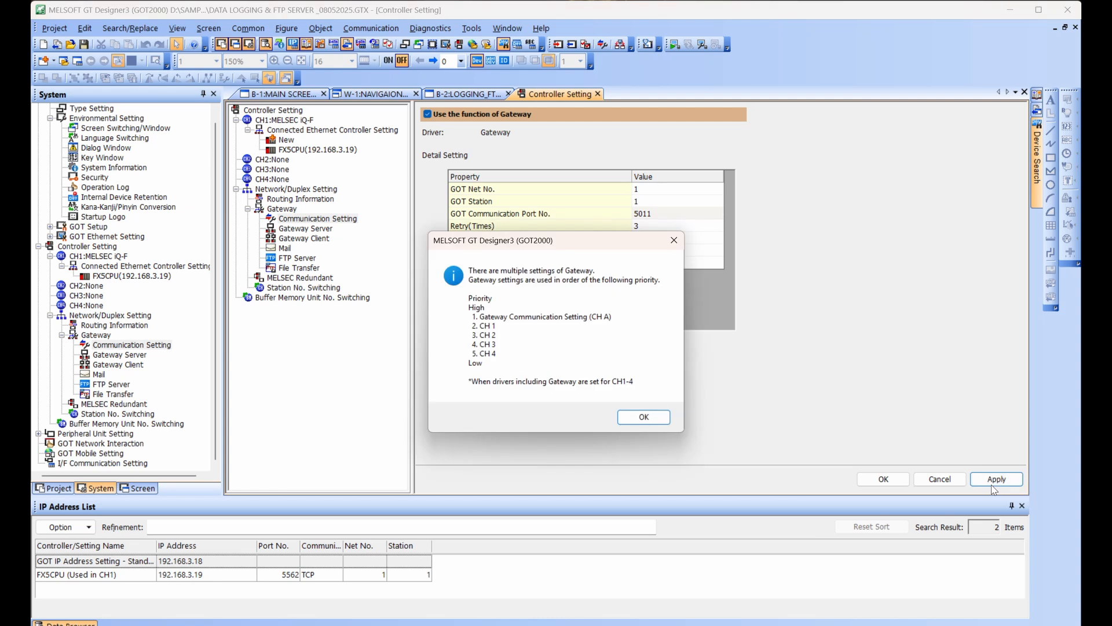
{"action": "left_click", "coordinate": [648, 417]}
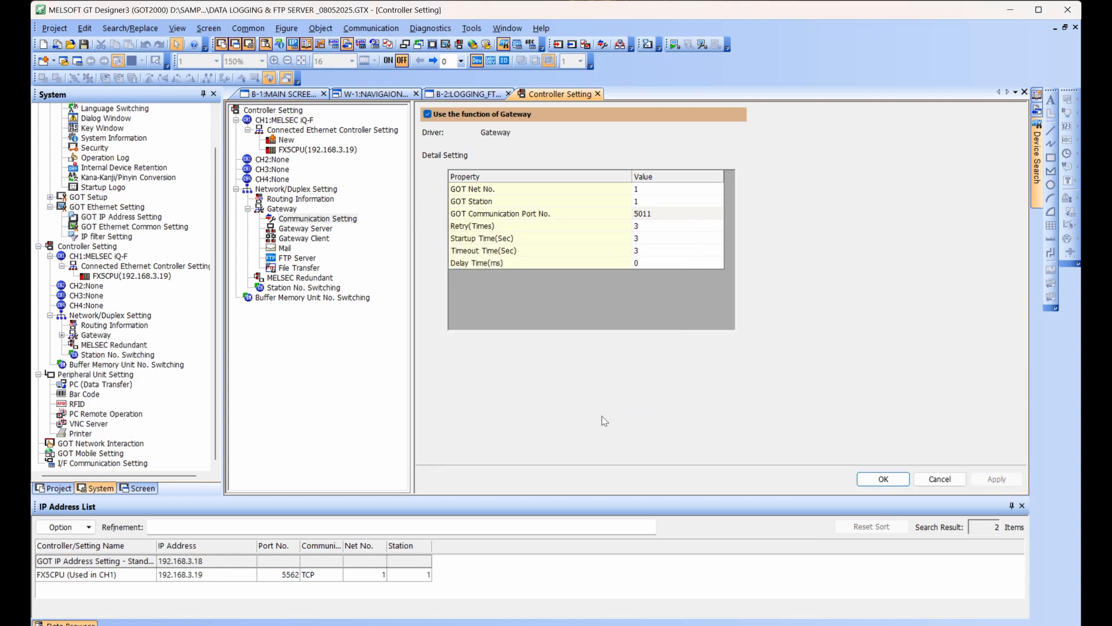
Open the Gateway's FTP Server settings and enable the FTP Server function.
{"action": "left_click", "coordinate": [297, 261]}
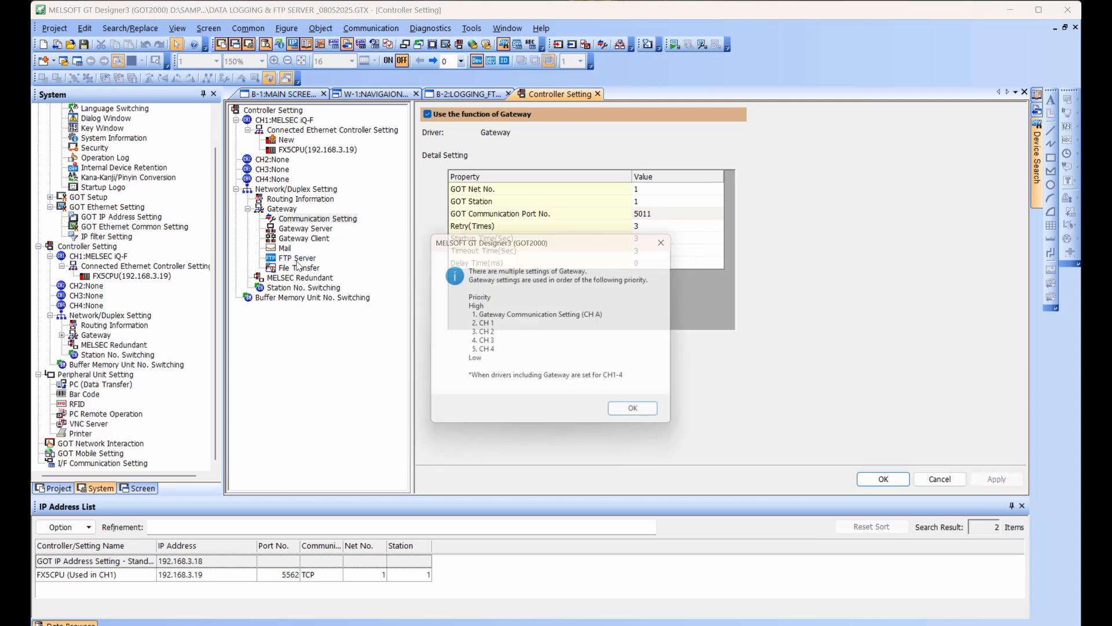
{"action": "left_click", "coordinate": [642, 417]}
{"action": "left_click", "coordinate": [427, 114]}
{"action": "left_click", "coordinate": [427, 116]}
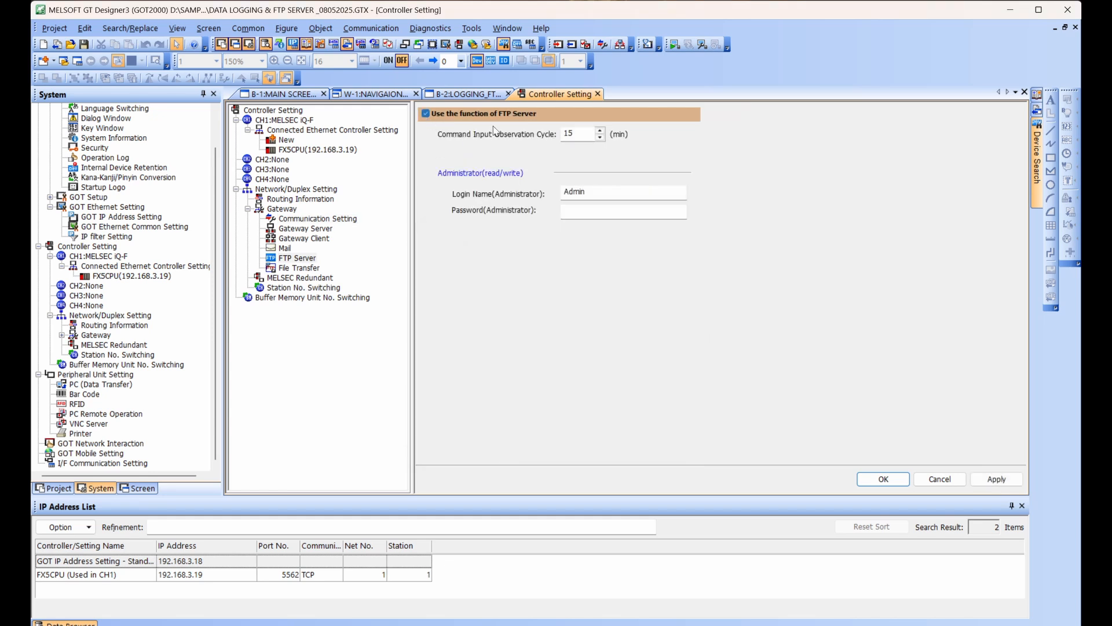
Enter the administrator login name and password for the FTP server, apply the settings and close the controller settings.
{"action": "left_click_drag", "start_coordinate": [599, 191], "coordinate": [553, 195]}
{"action": "type", "text": "ANANDHU"}
{"action": "left_click", "coordinate": [633, 207]}
{"action": "type", "text": "**"}
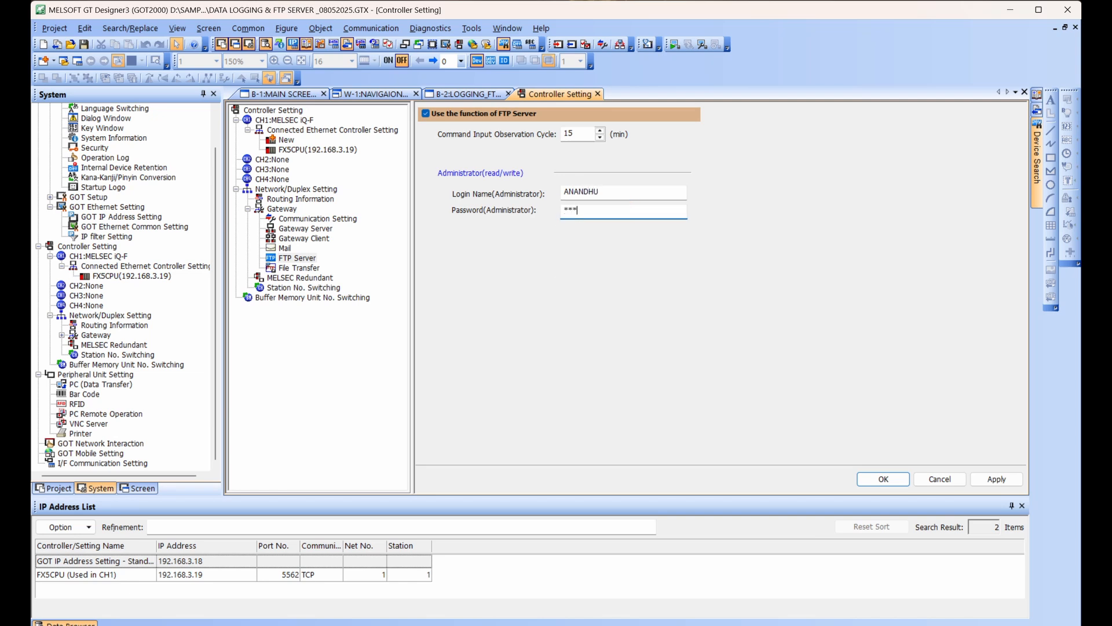
{"action": "type", "text": "*****"}
{"action": "left_click", "coordinate": [993, 481]}
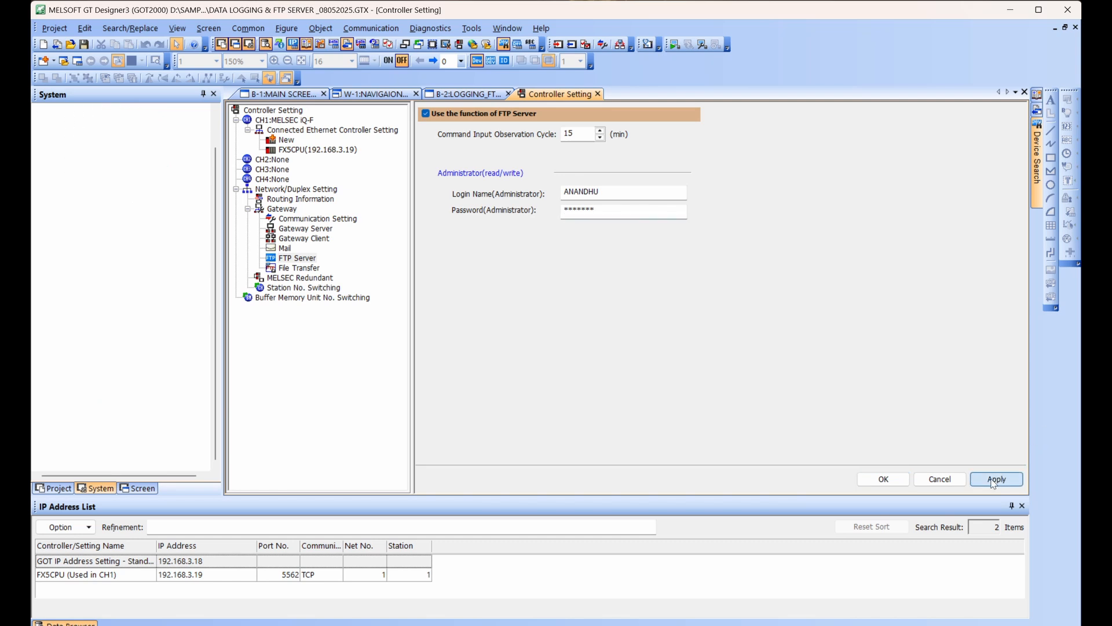
{"action": "left_click", "coordinate": [904, 484]}
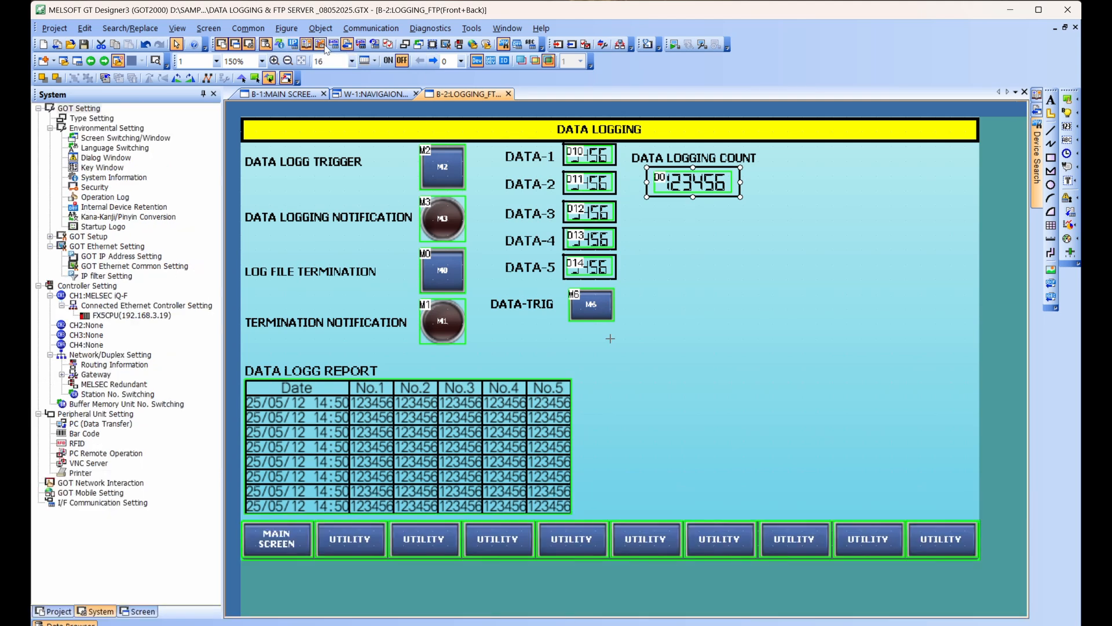
Write the project's package data to the GOT's built-in flash memory, approve stopping the monitor and close the communication dialog.
{"action": "left_click", "coordinate": [371, 28]}
{"action": "left_click", "coordinate": [369, 46]}
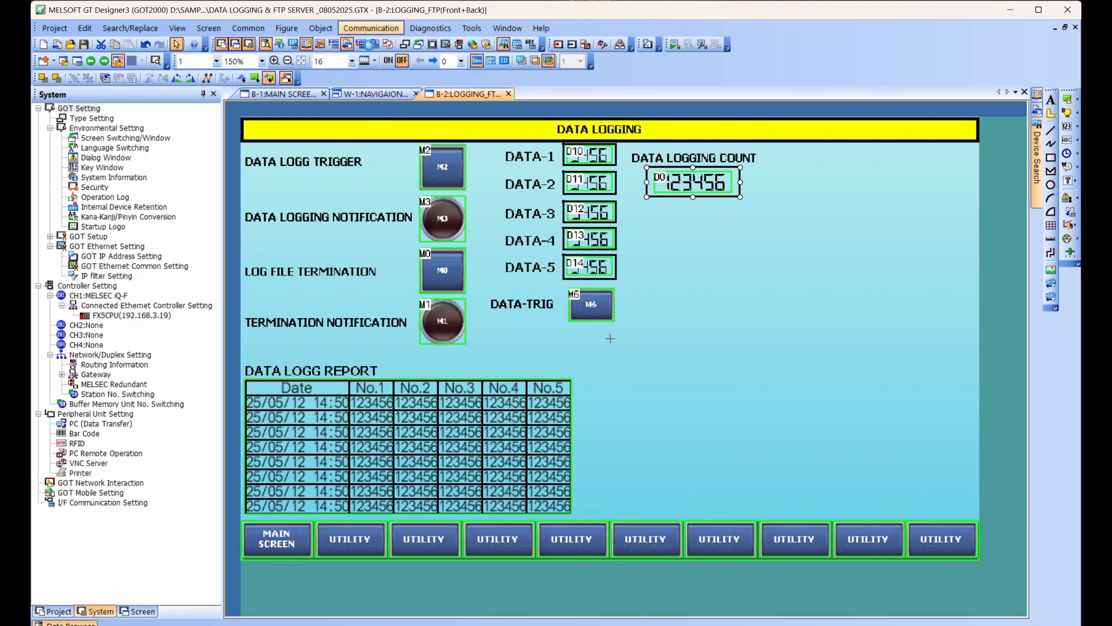
{"action": "left_click", "coordinate": [714, 400]}
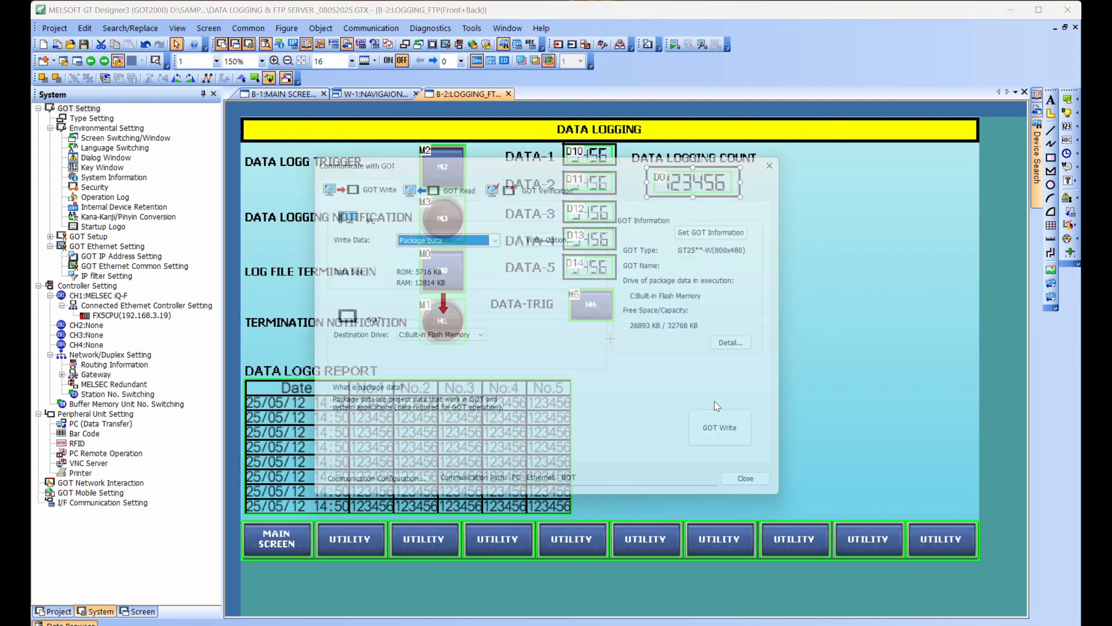
{"action": "left_click", "coordinate": [745, 439]}
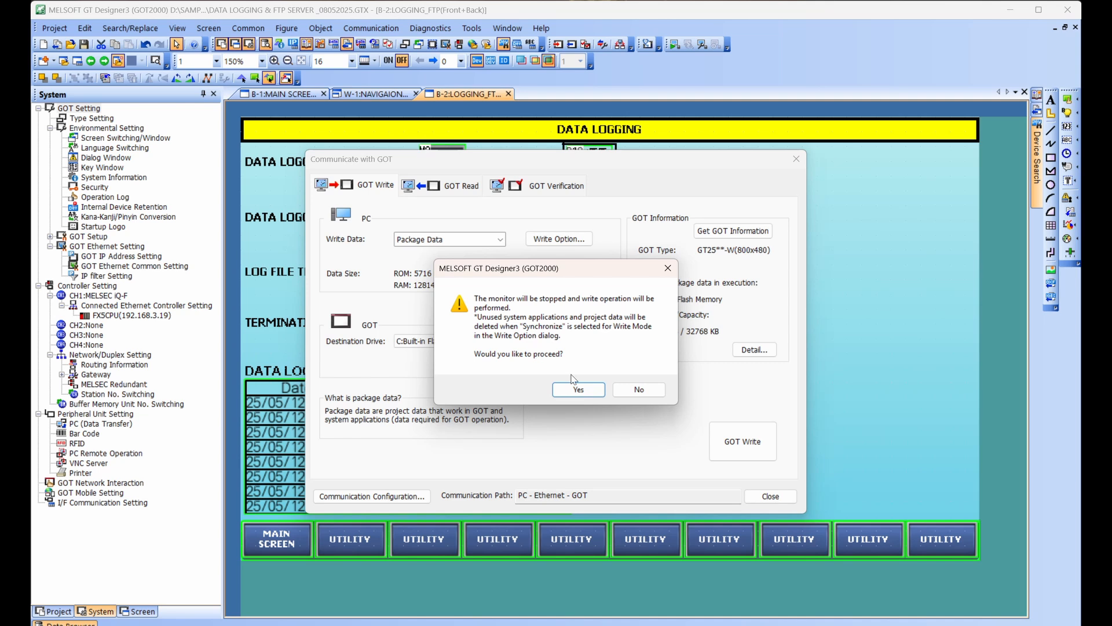
{"action": "left_click", "coordinate": [572, 388]}
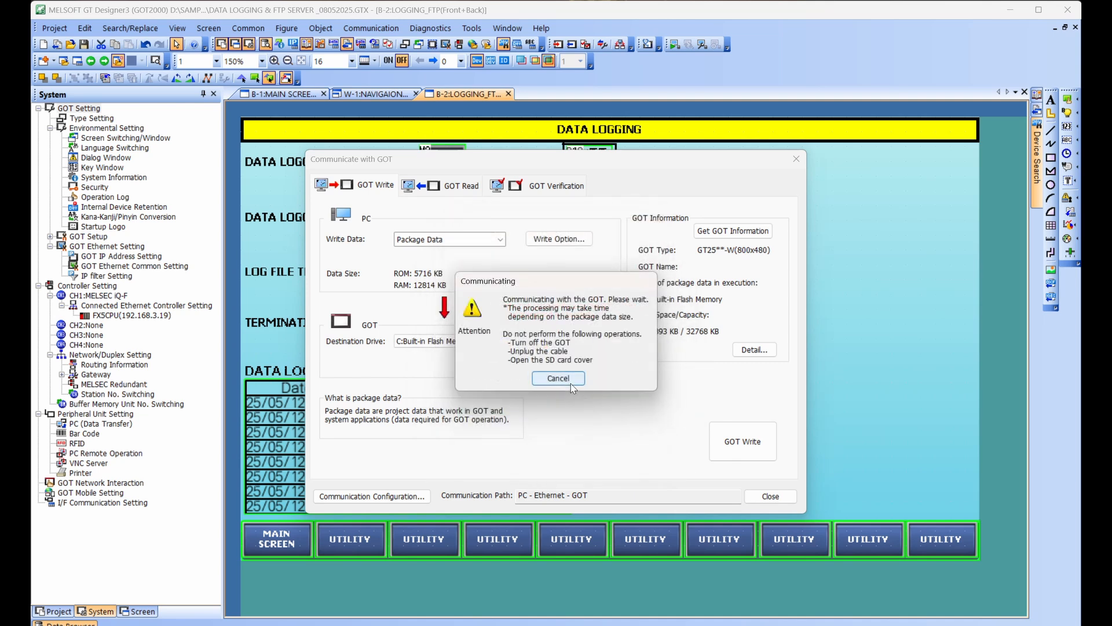
{"action": "left_click", "coordinate": [595, 368]}
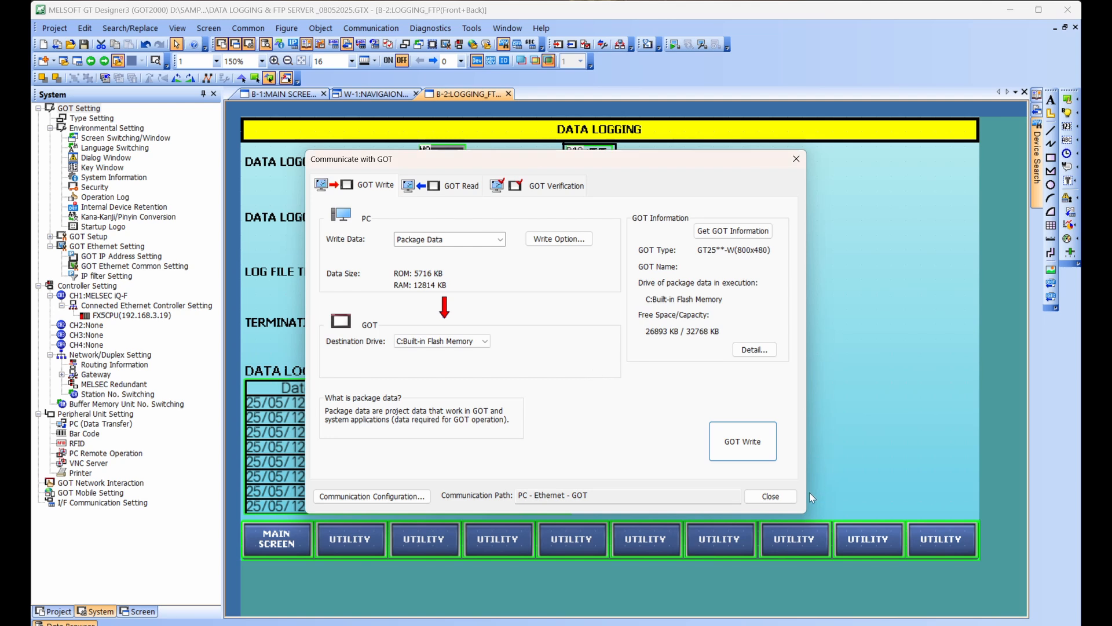
{"action": "left_click", "coordinate": [758, 496]}
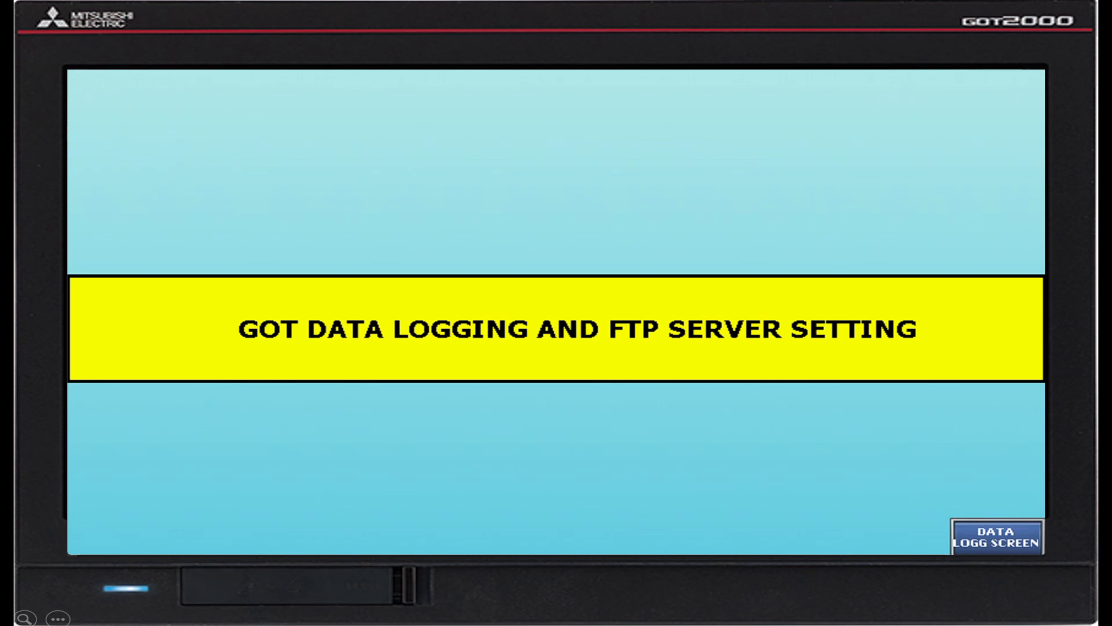
Switch to the GOT2000 display, open its data logging screen and trigger data logging three times.
{"action": "left_click", "coordinate": [996, 537]}
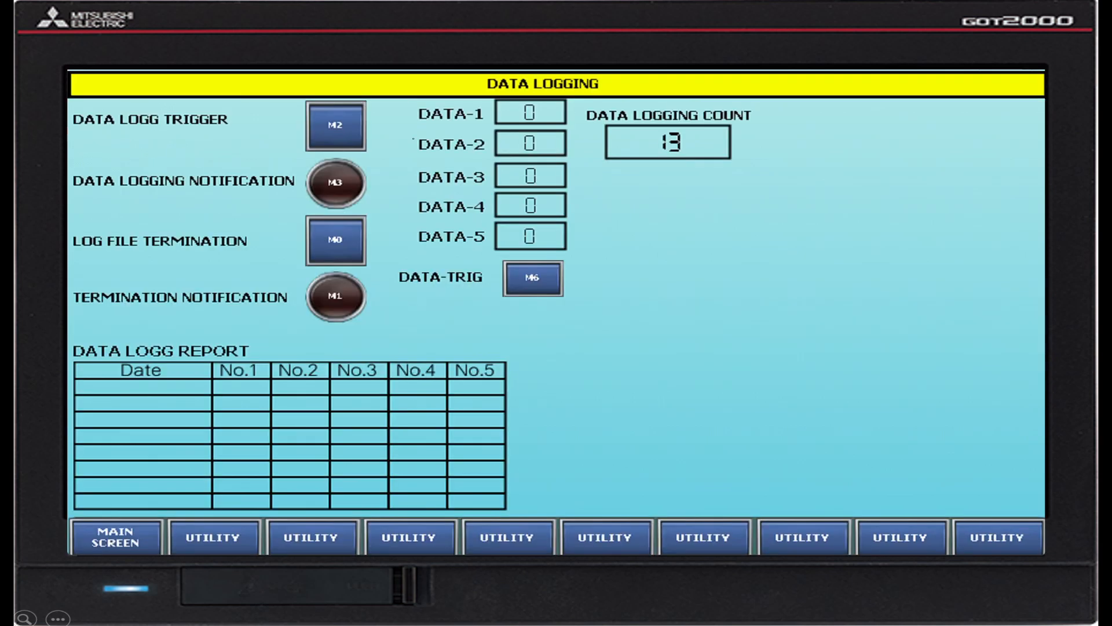
{"action": "left_click", "coordinate": [335, 136]}
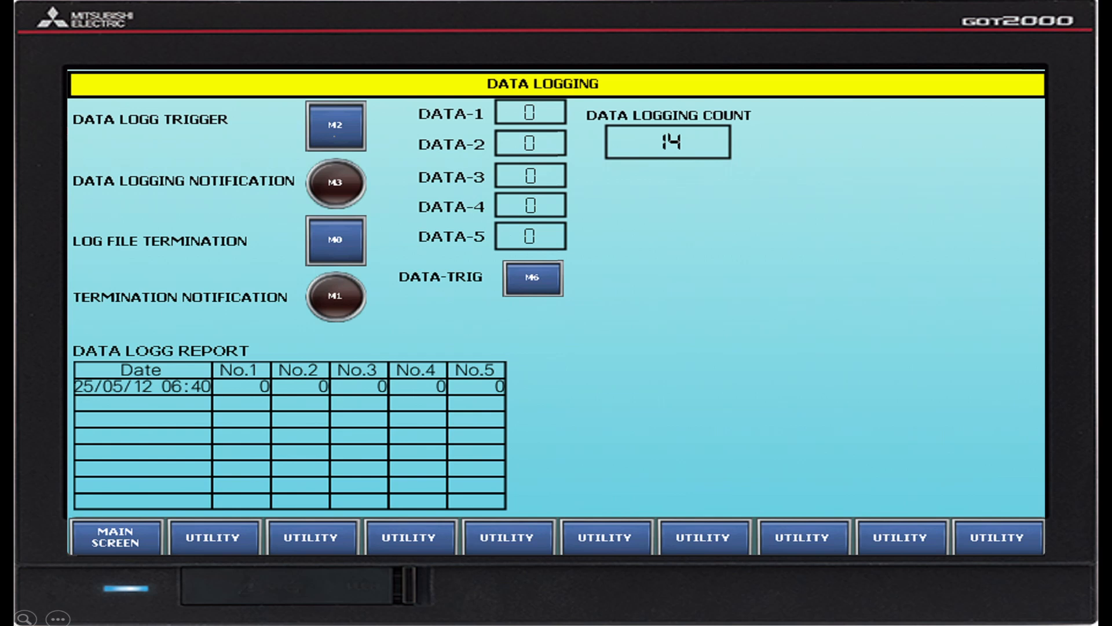
{"action": "left_click", "coordinate": [335, 136]}
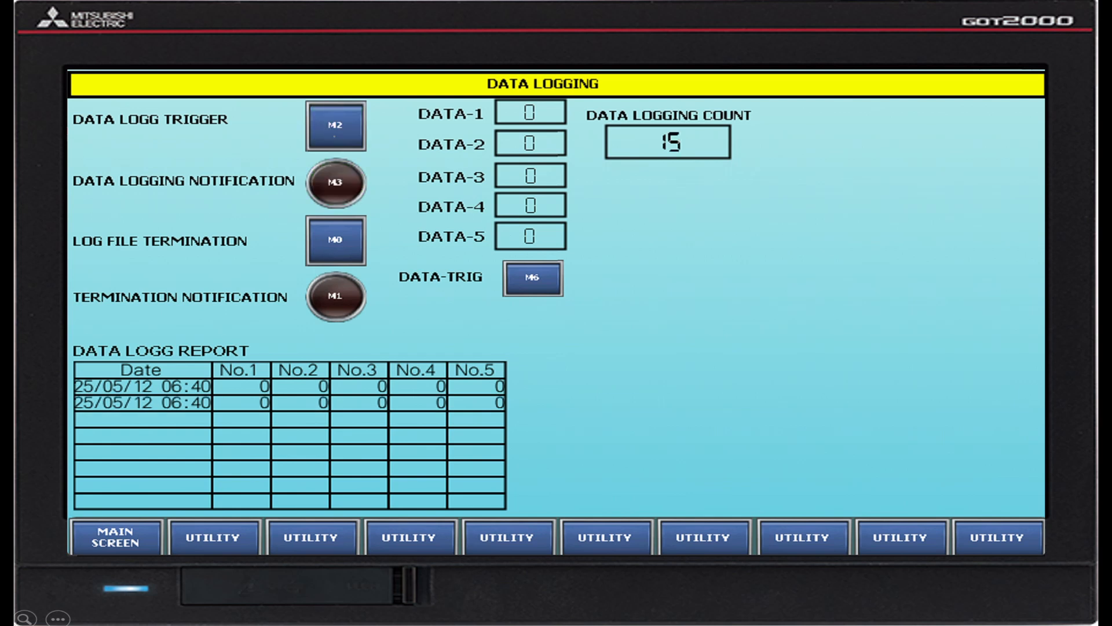
{"action": "left_click", "coordinate": [335, 137]}
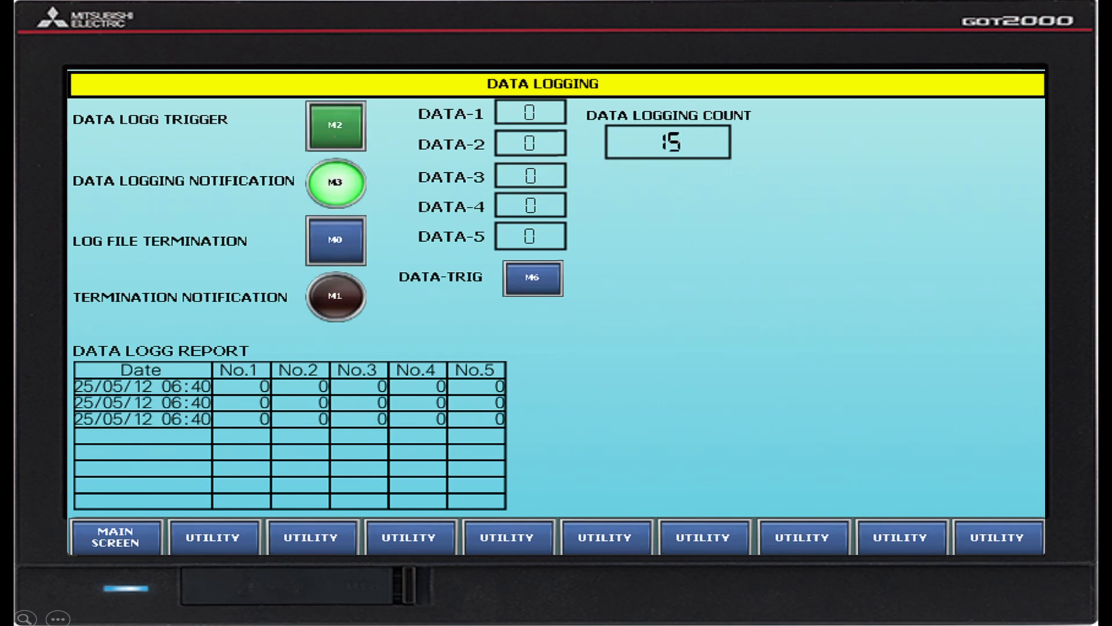
Increment DATA-1 to DATA-5 with the M6 data trigger and log them with M2 at values 2, 4 and 5.
{"action": "left_click", "coordinate": [532, 286]}
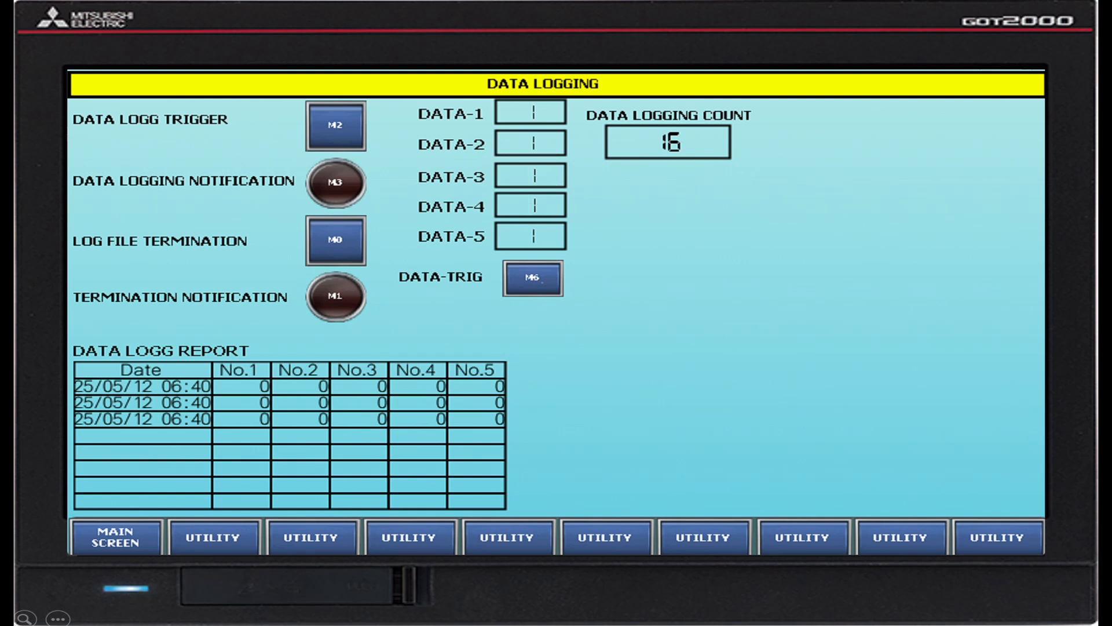
{"action": "left_click", "coordinate": [541, 277]}
{"action": "left_click", "coordinate": [337, 120]}
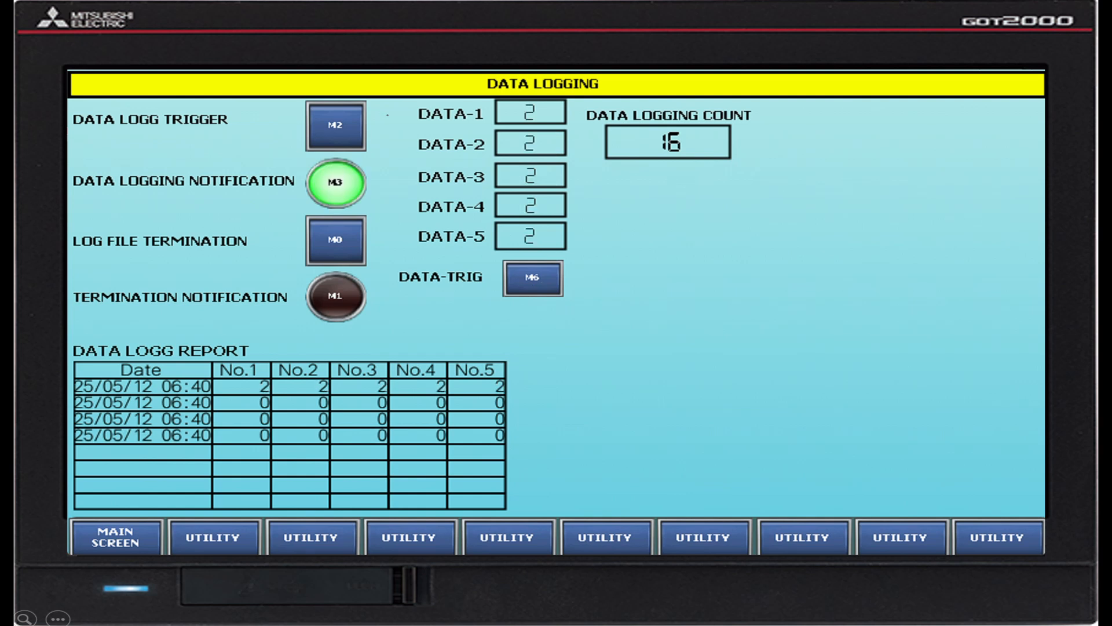
{"action": "left_click", "coordinate": [532, 283]}
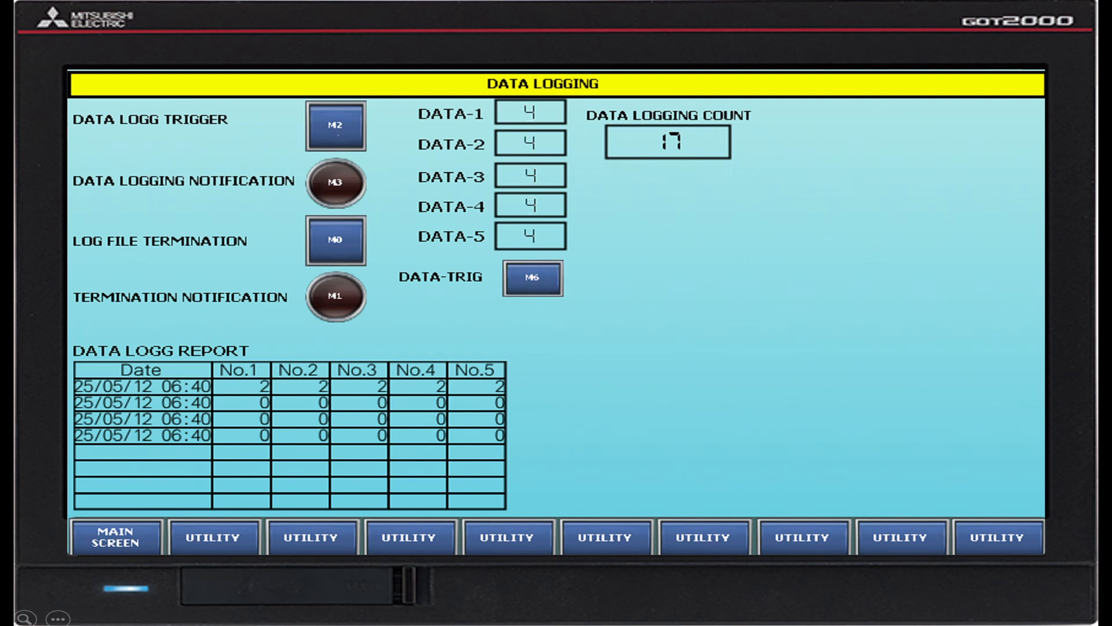
{"action": "left_click", "coordinate": [338, 130]}
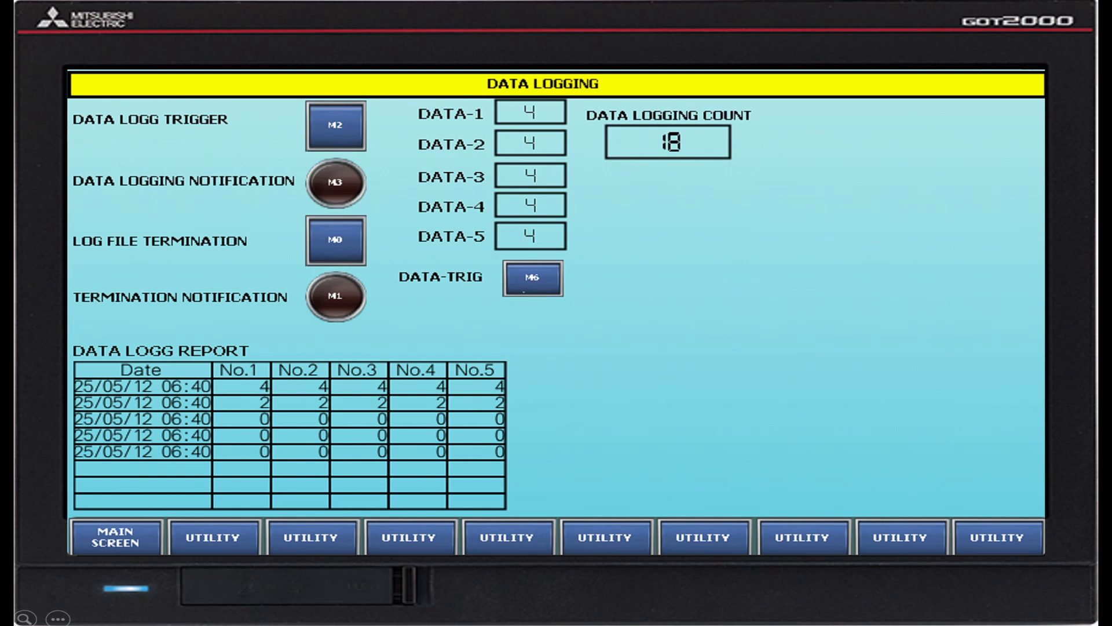
{"action": "left_click", "coordinate": [524, 291]}
{"action": "left_click", "coordinate": [336, 126]}
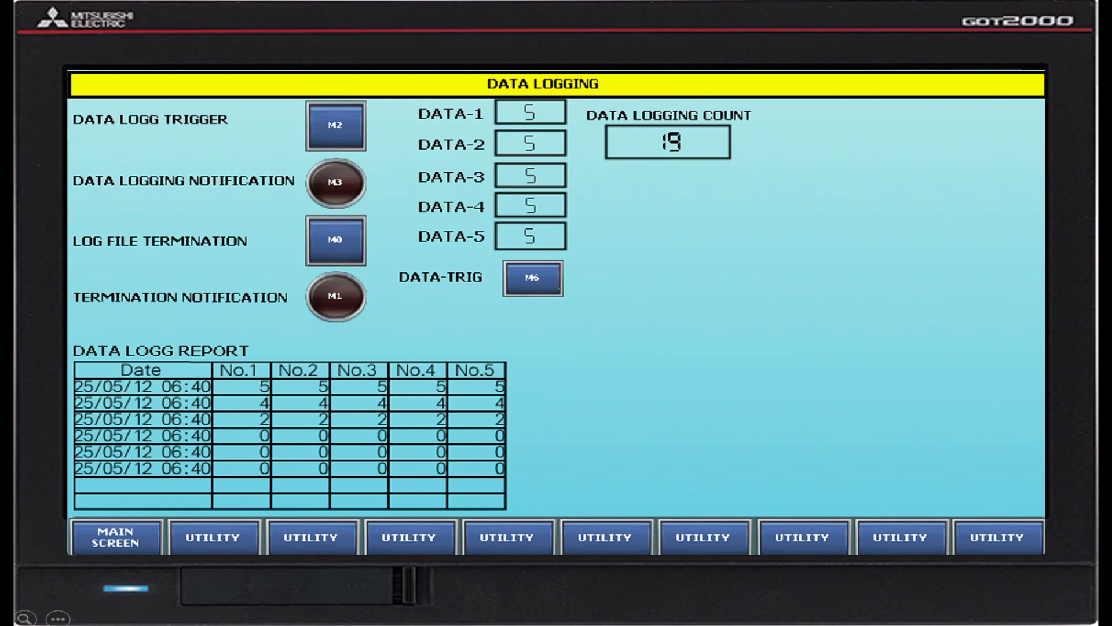
Log the five data values at 7 and 8 and terminate the log file with M0.
{"action": "left_click", "coordinate": [533, 281]}
{"action": "left_click", "coordinate": [533, 278]}
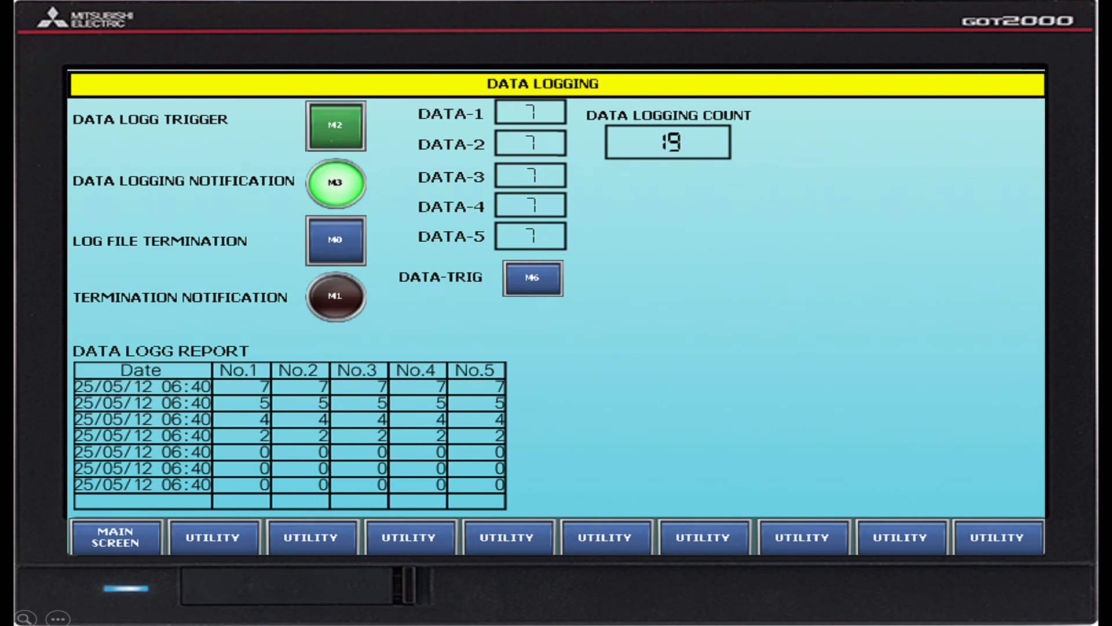
{"action": "left_click", "coordinate": [549, 284]}
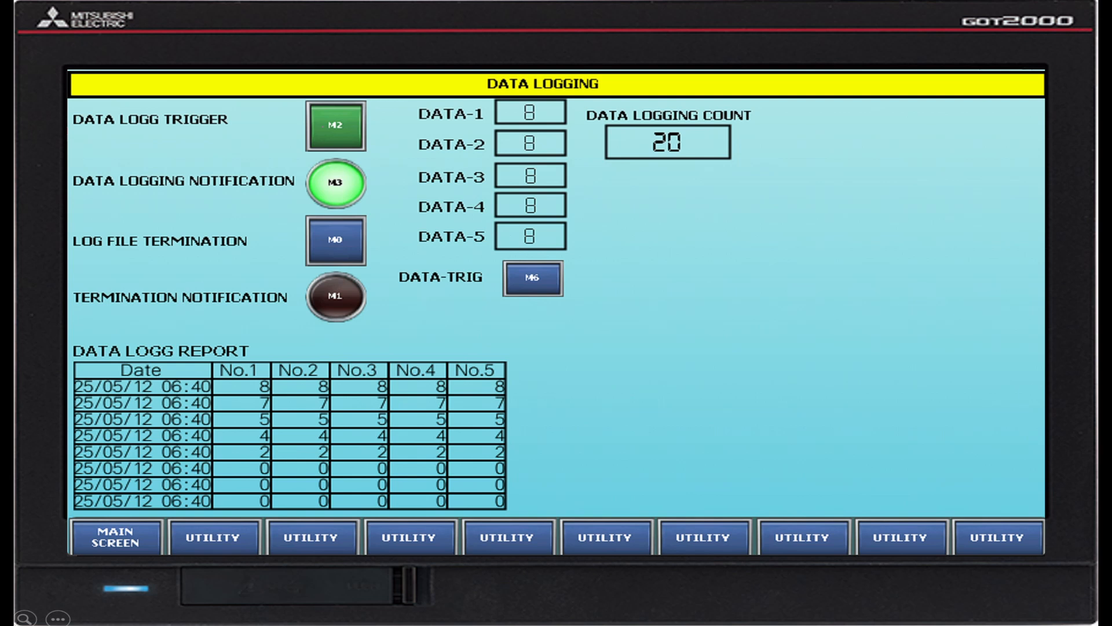
{"action": "left_click", "coordinate": [326, 258]}
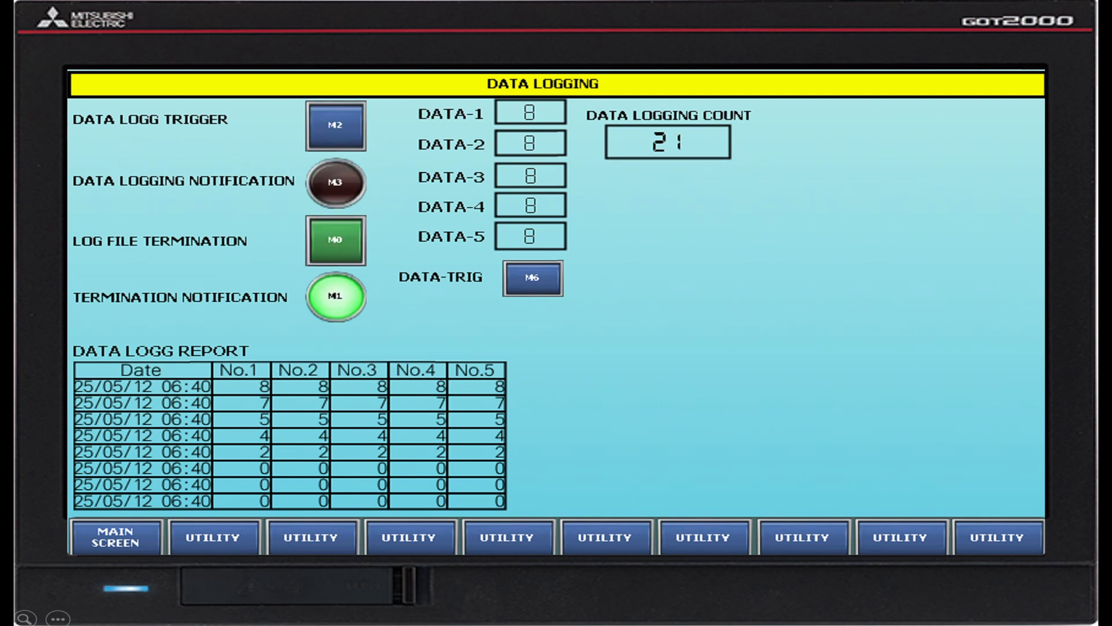
{"action": "left_click", "coordinate": [335, 243]}
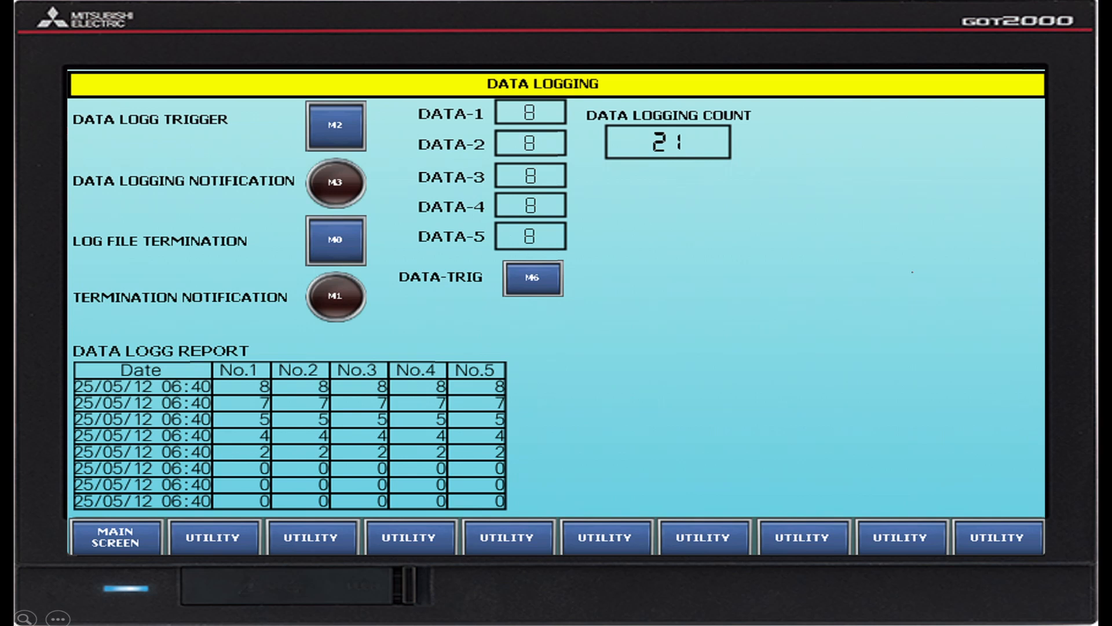
Examine the log files in PACKAGE1\LOG00001 through the utility's Logging information and return to the data logging screen.
{"action": "left_click", "coordinate": [996, 538]}
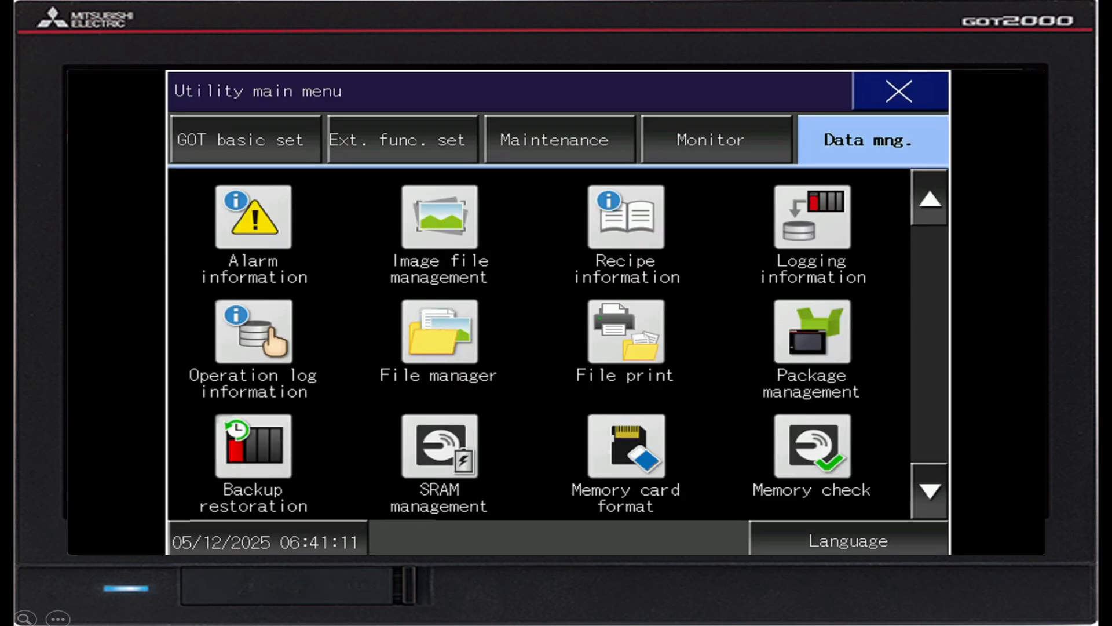
{"action": "left_click", "coordinate": [812, 228]}
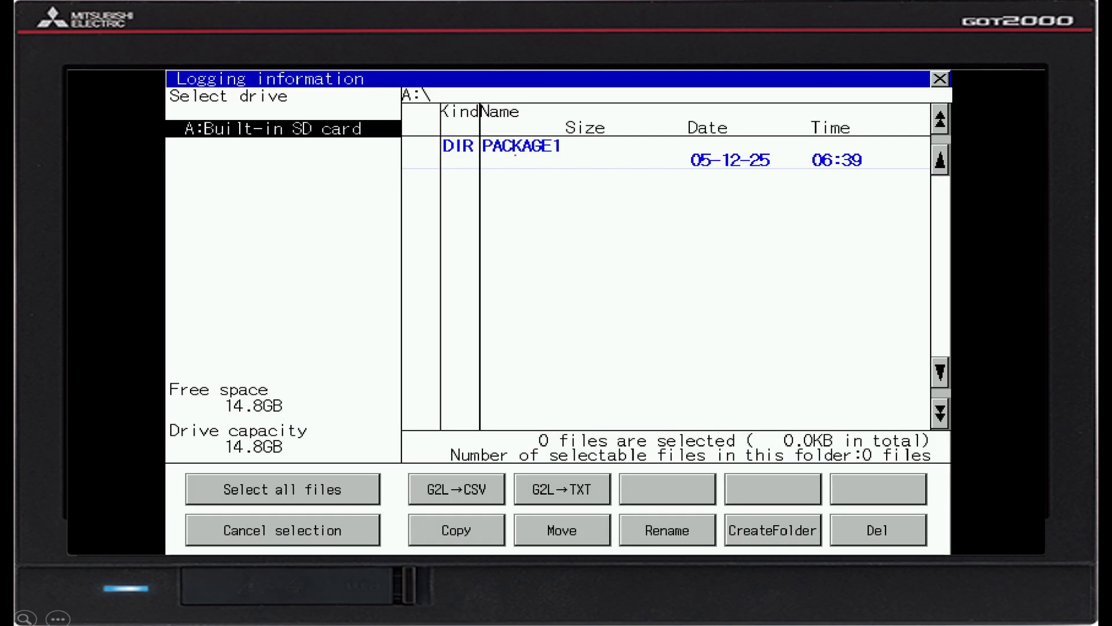
{"action": "left_click", "coordinate": [511, 149]}
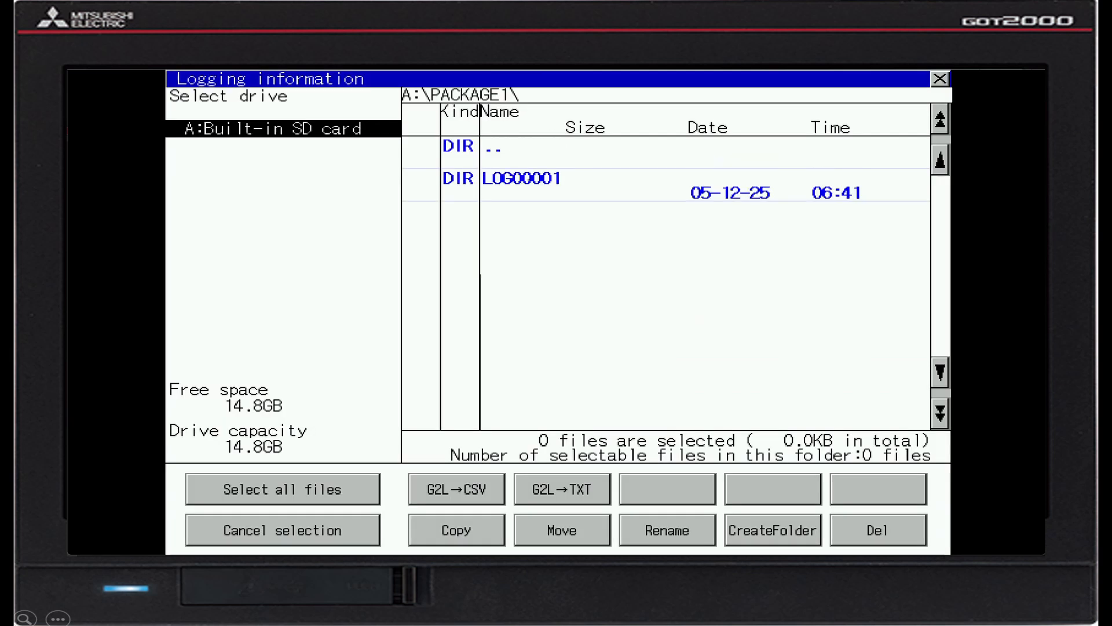
{"action": "left_click", "coordinate": [522, 178]}
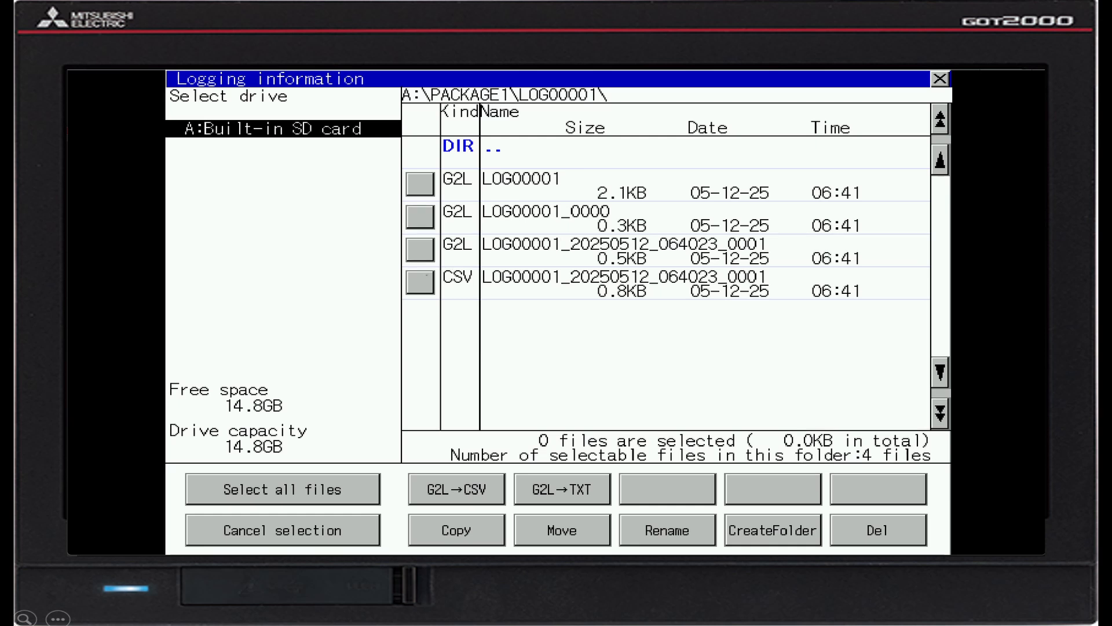
{"action": "left_click", "coordinate": [420, 283]}
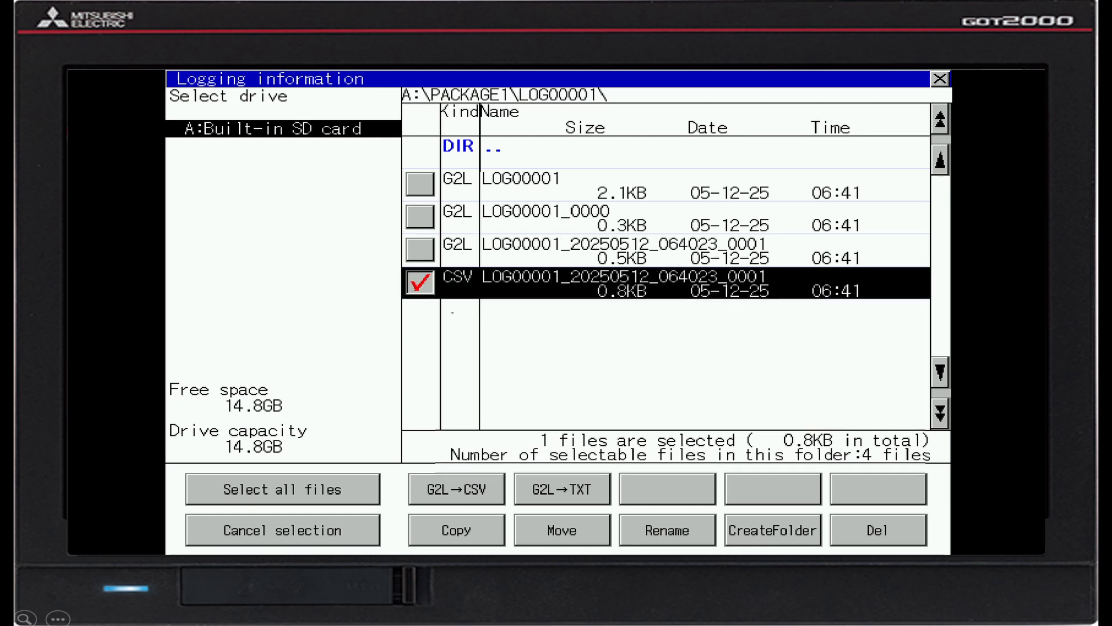
{"action": "left_click", "coordinate": [427, 283]}
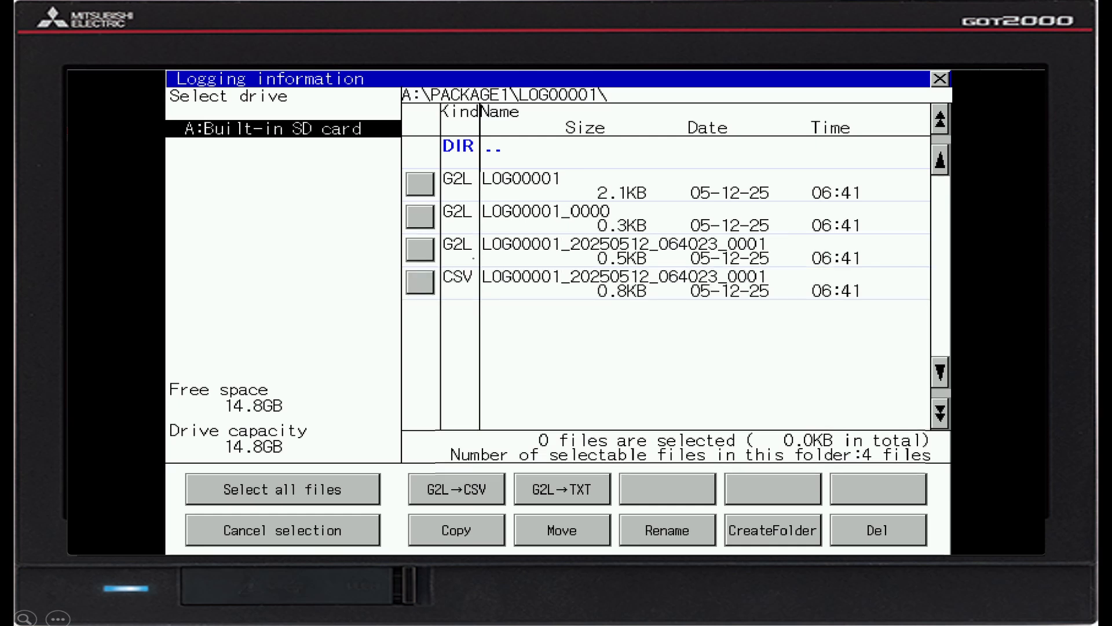
{"action": "left_click", "coordinate": [941, 80]}
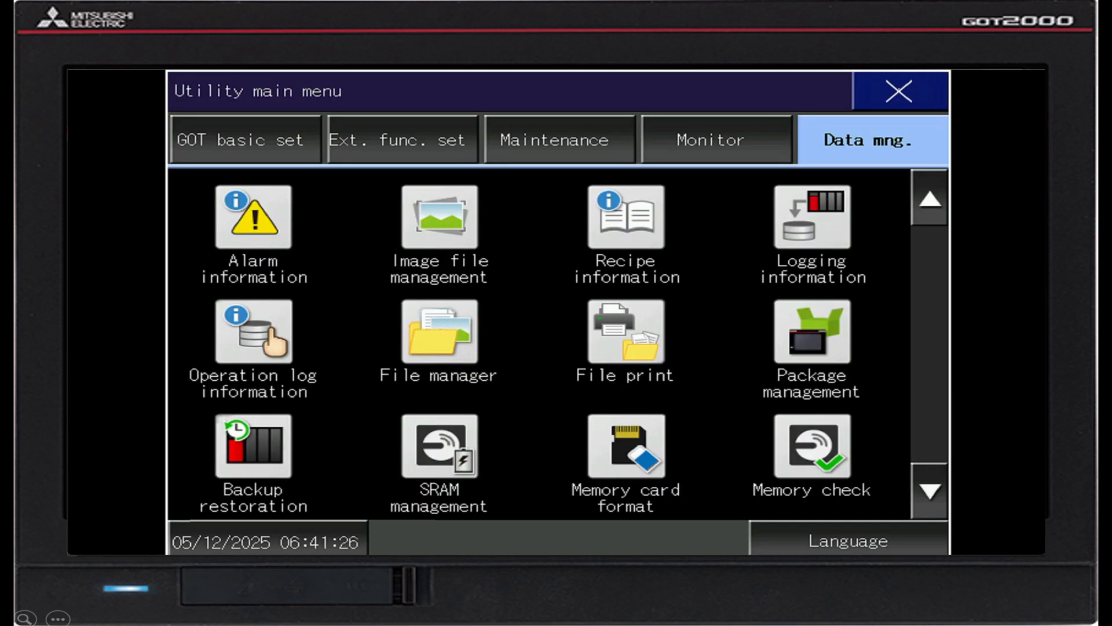
{"action": "left_click", "coordinate": [878, 91]}
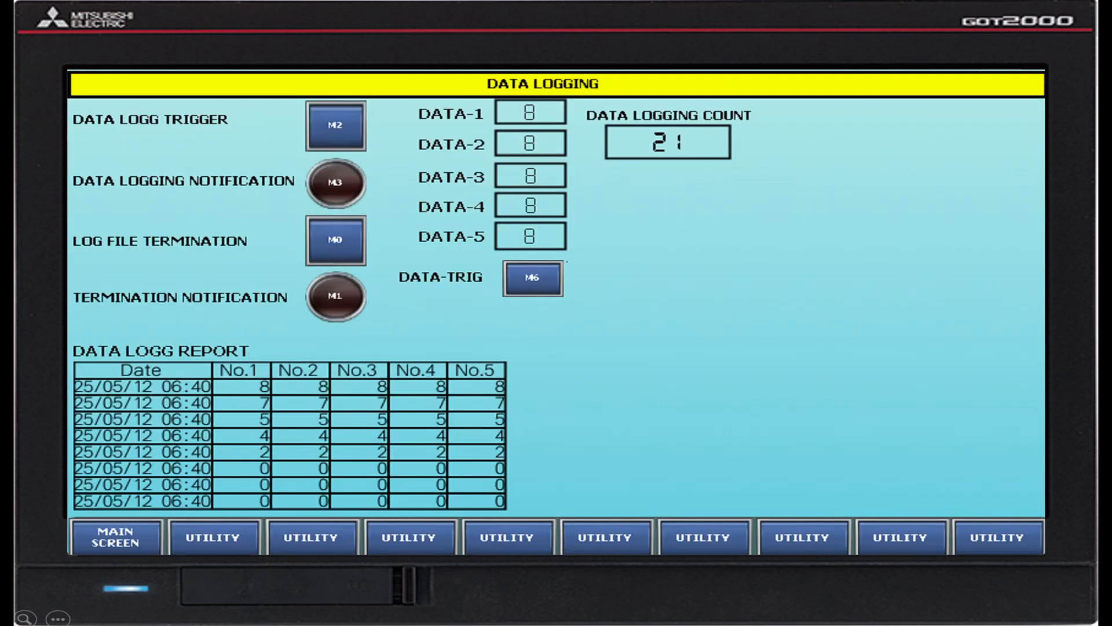
Log DATA-1 to DATA-5 at values 9 and 10 and terminate the log file again.
{"action": "left_click", "coordinate": [533, 277]}
{"action": "left_click", "coordinate": [519, 278]}
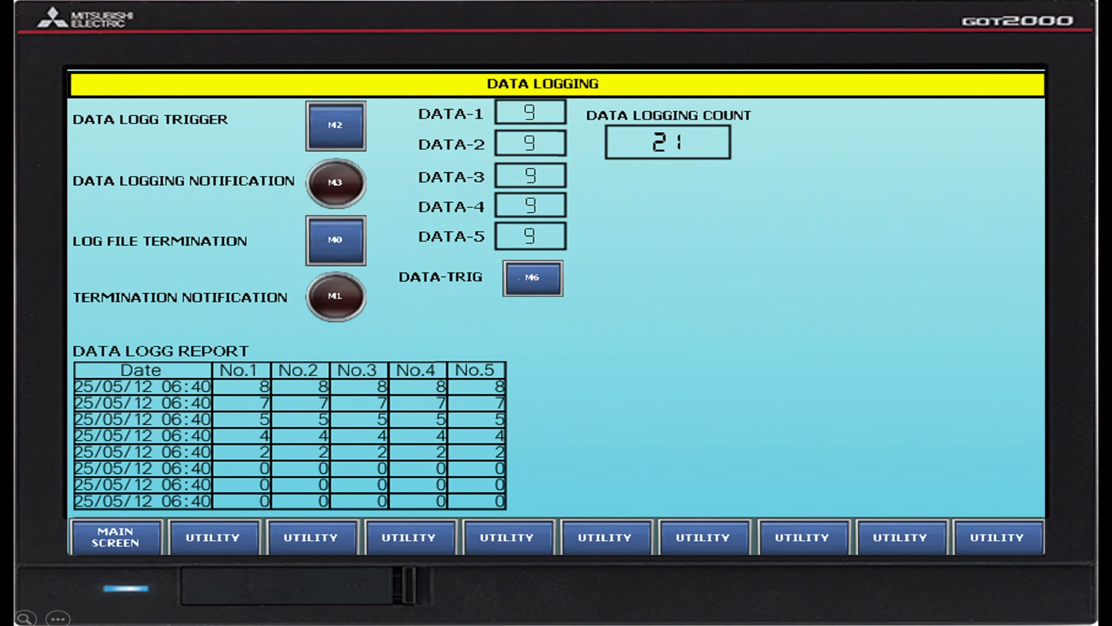
{"action": "left_click", "coordinate": [335, 132]}
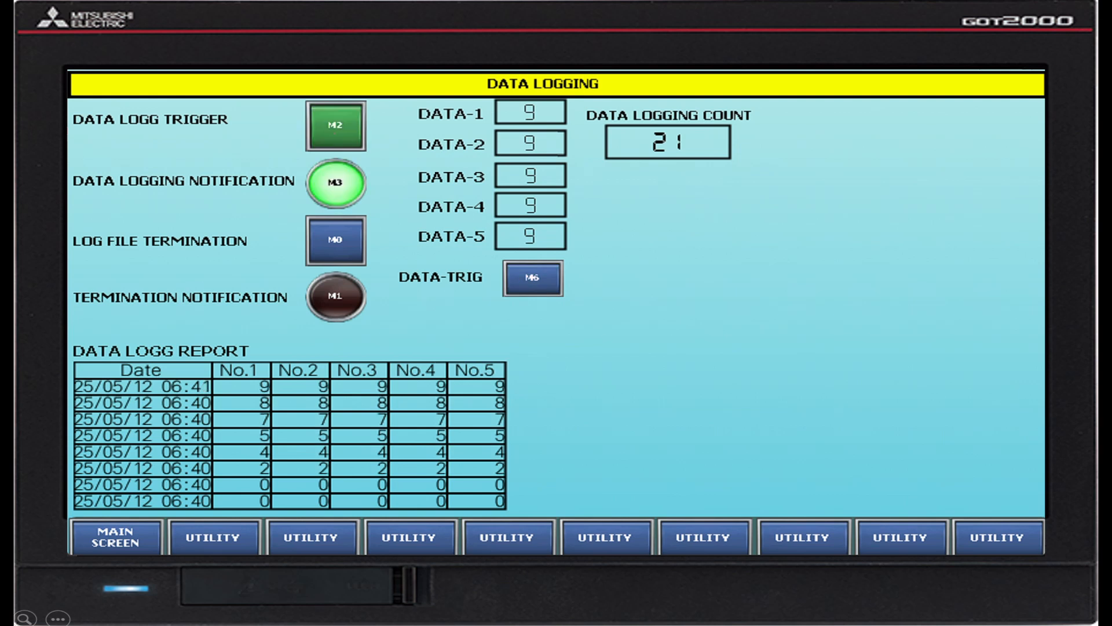
{"action": "left_click", "coordinate": [335, 133]}
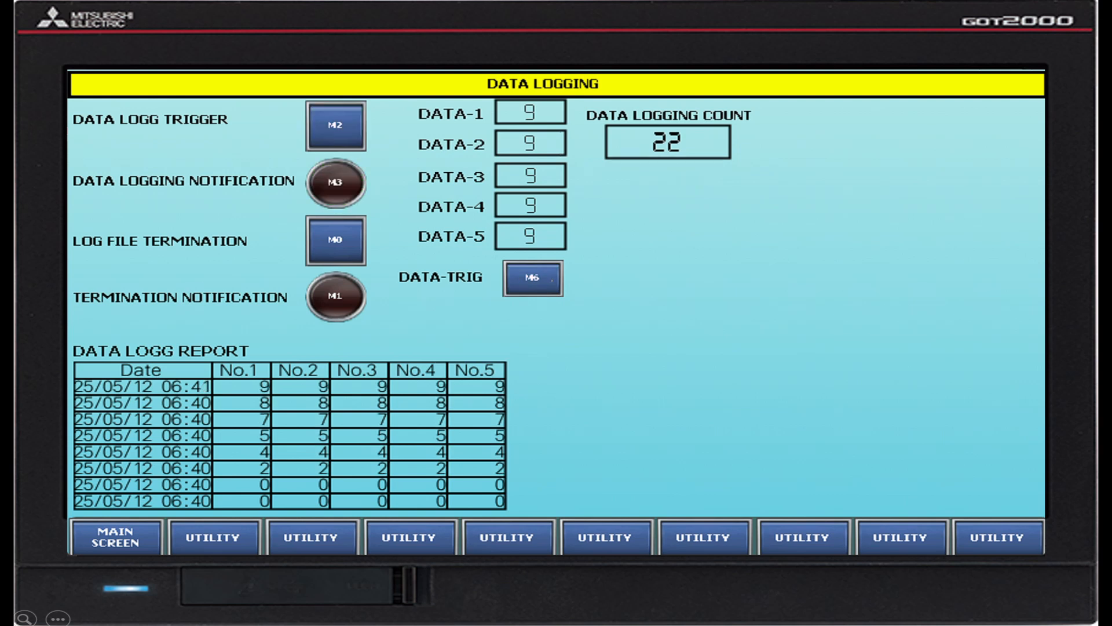
{"action": "left_click", "coordinate": [553, 280]}
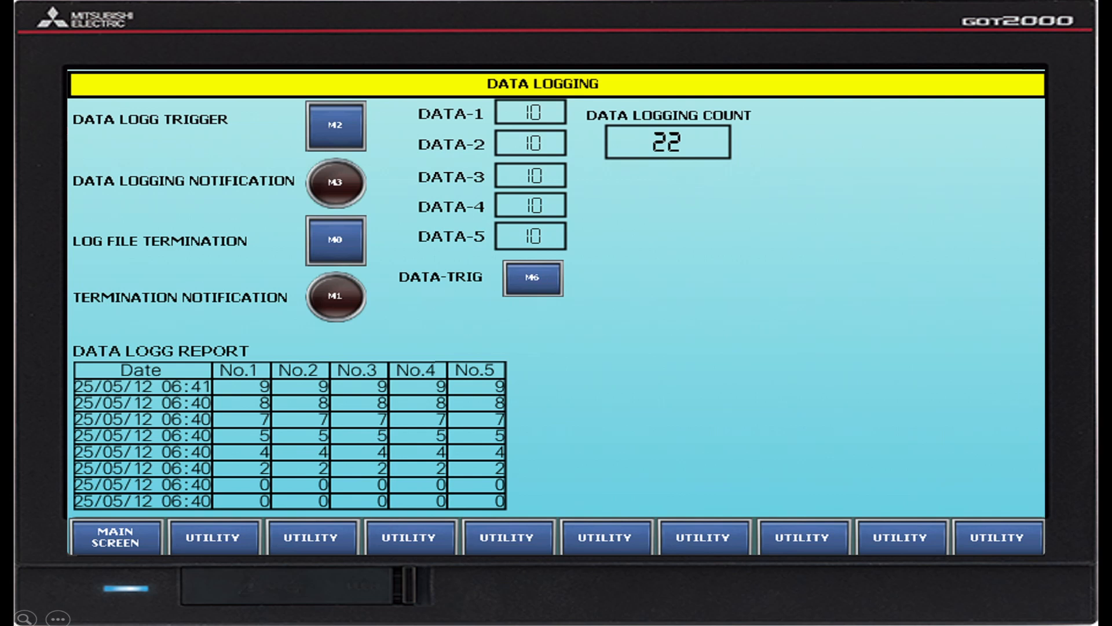
{"action": "left_click", "coordinate": [335, 131]}
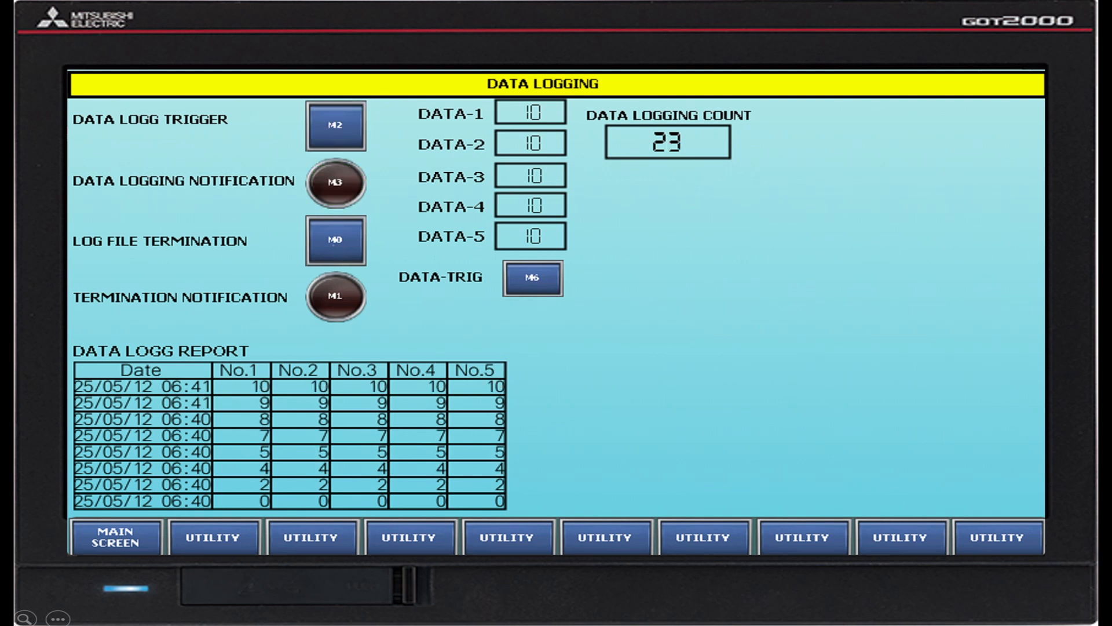
{"action": "left_click", "coordinate": [334, 244]}
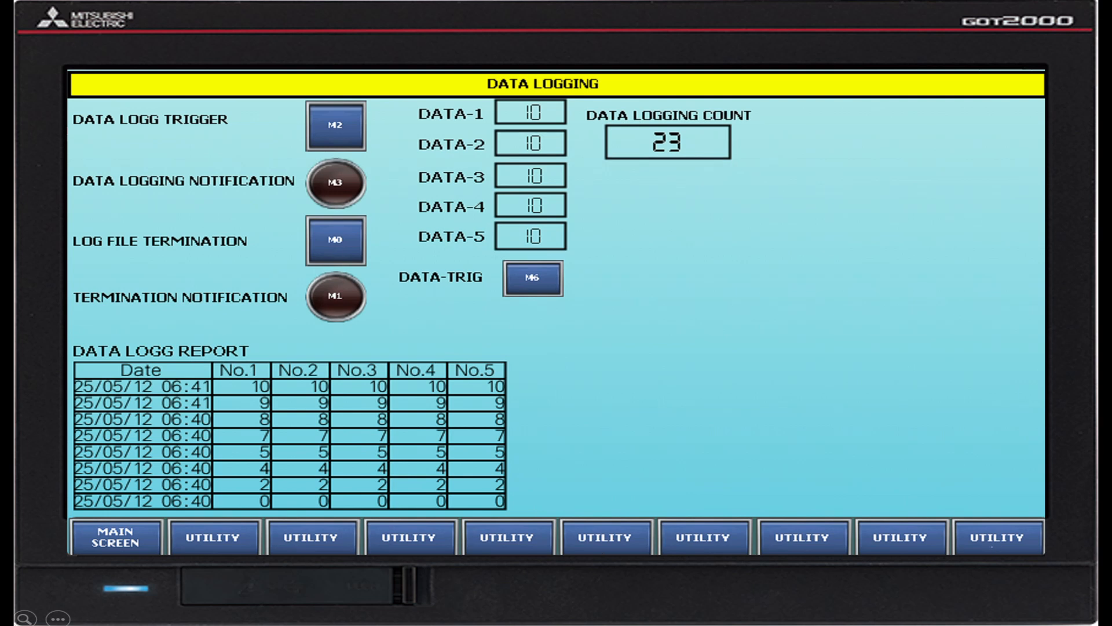
Check the CSV files in PACKAGE1\LOG00001 on the built-in SD card through the utility's Logging information, then close the utility.
{"action": "left_click", "coordinate": [992, 546]}
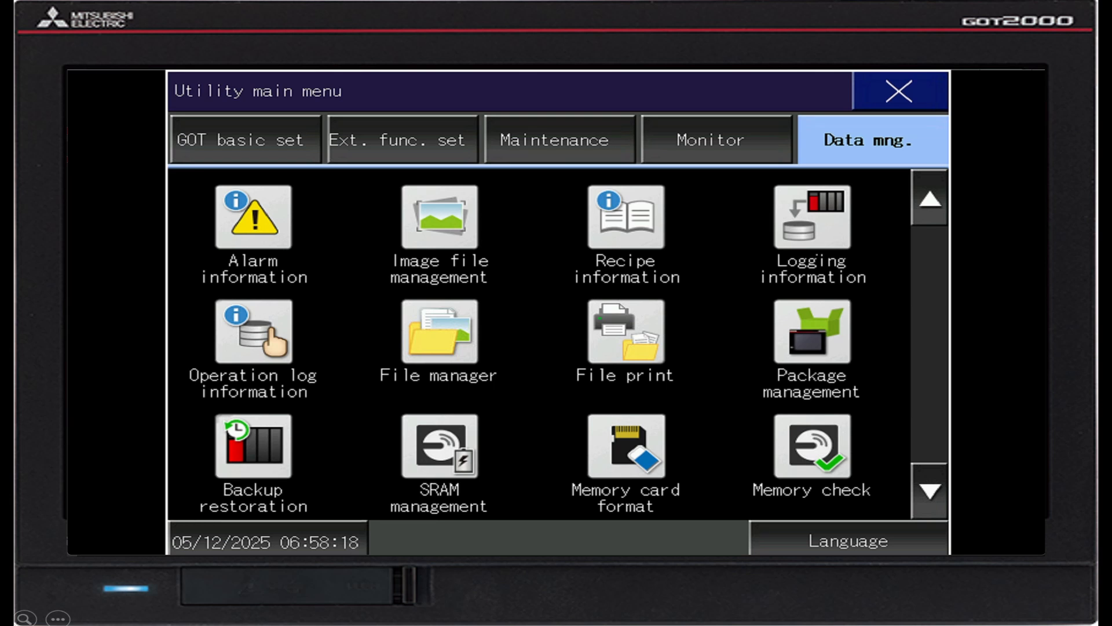
{"action": "left_click", "coordinate": [817, 254]}
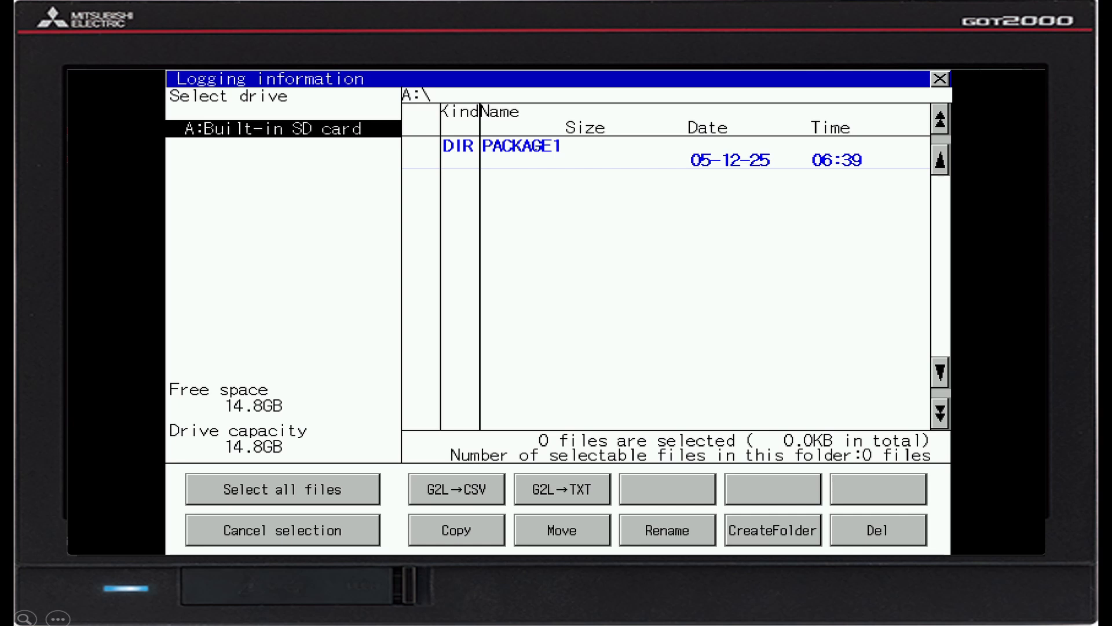
{"action": "left_click", "coordinate": [537, 149]}
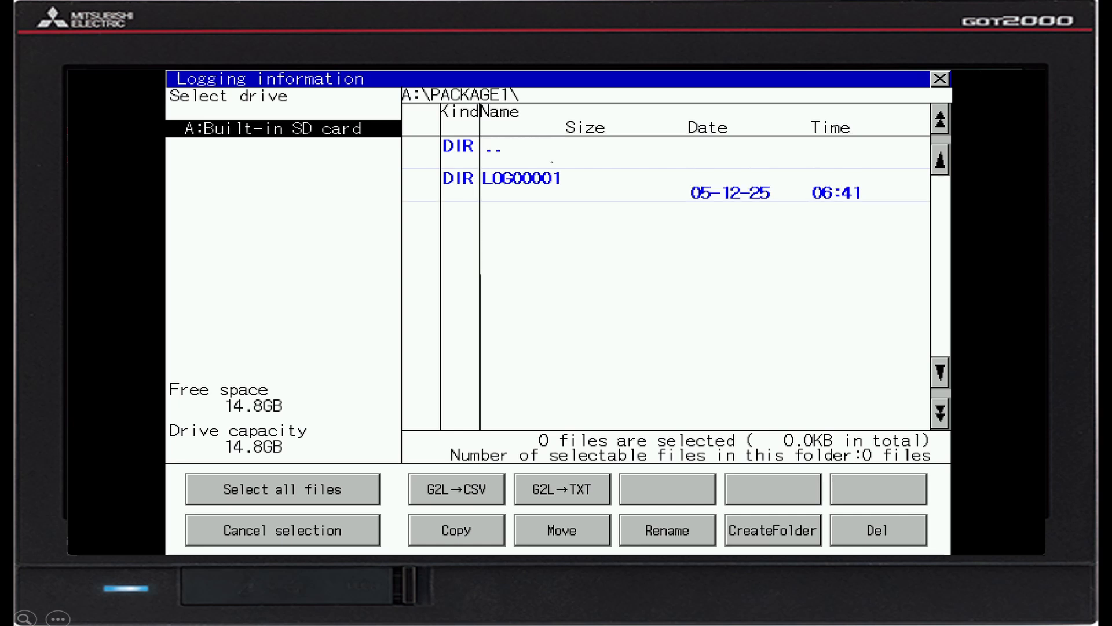
{"action": "left_click", "coordinate": [516, 190]}
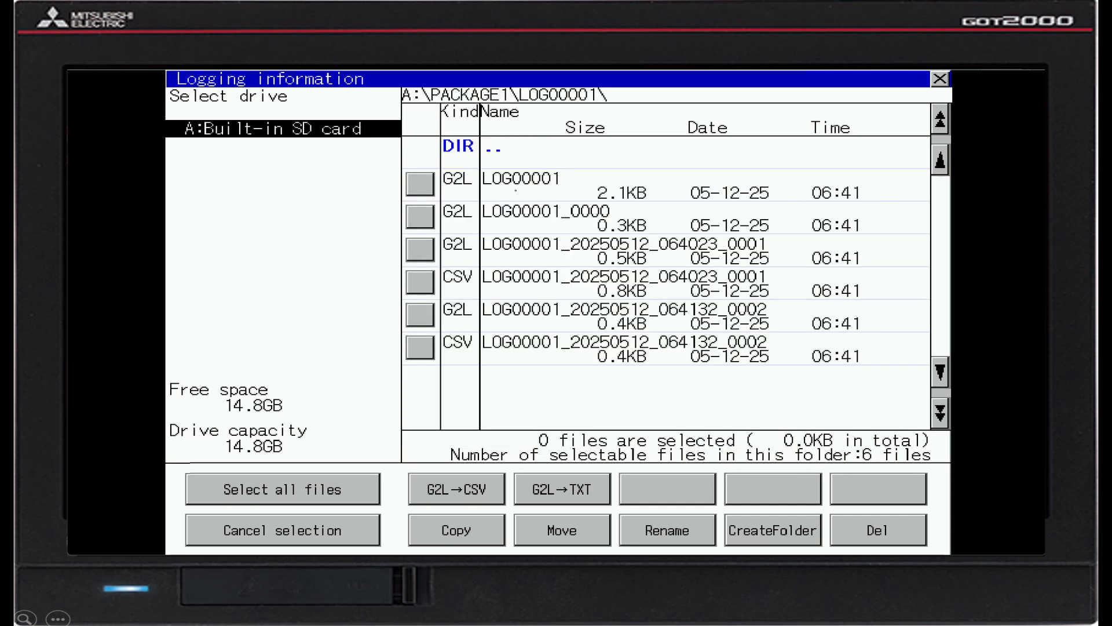
{"action": "left_click", "coordinate": [420, 348]}
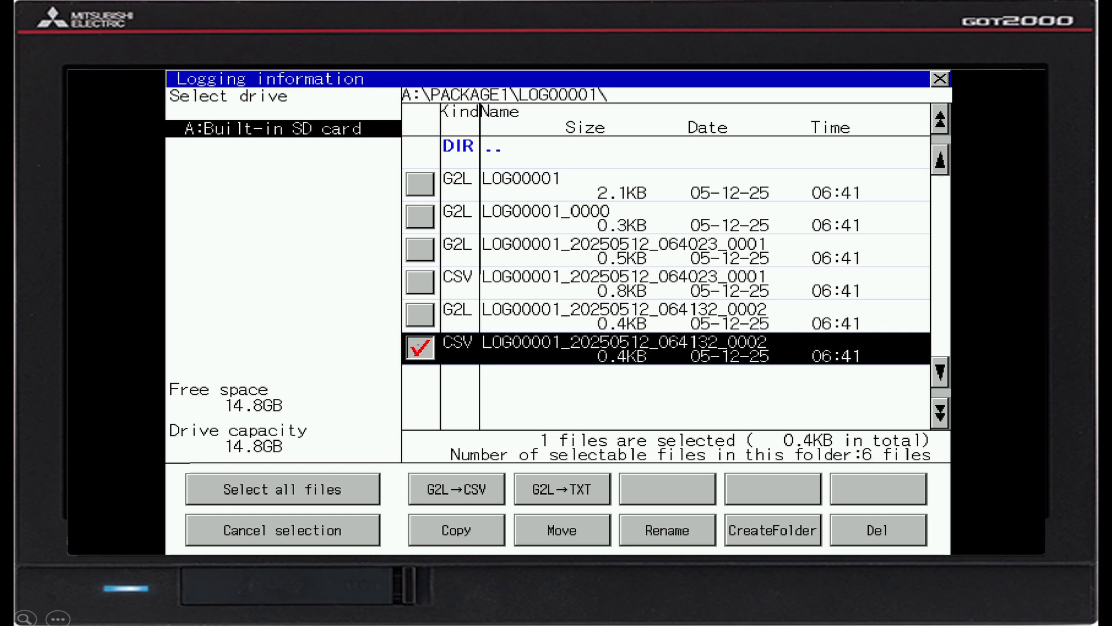
{"action": "left_click", "coordinate": [419, 282]}
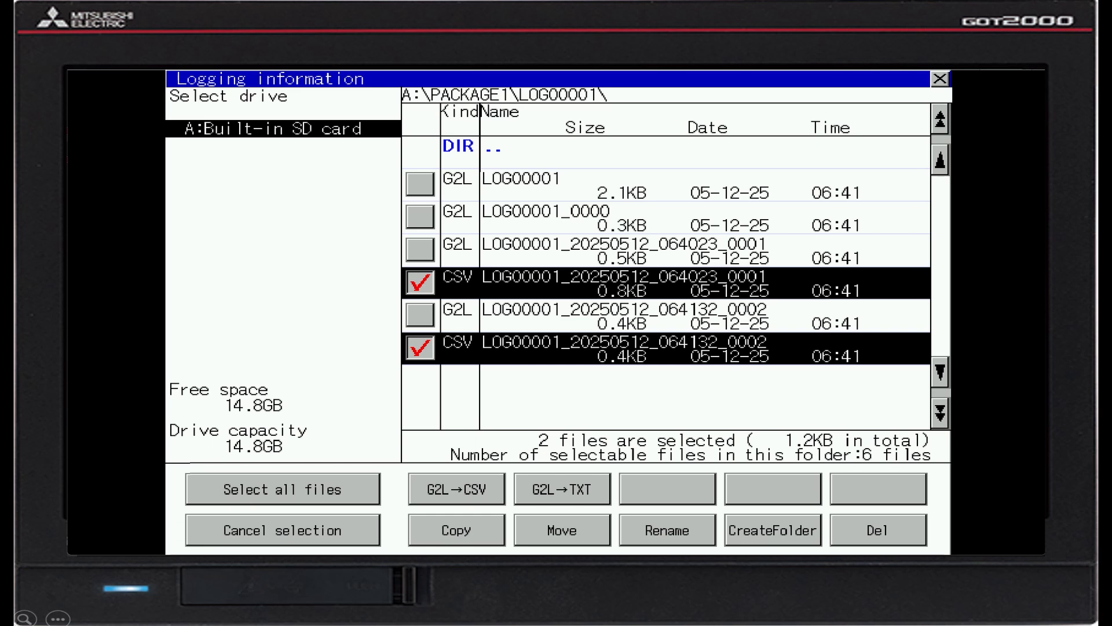
{"action": "left_click", "coordinate": [420, 282]}
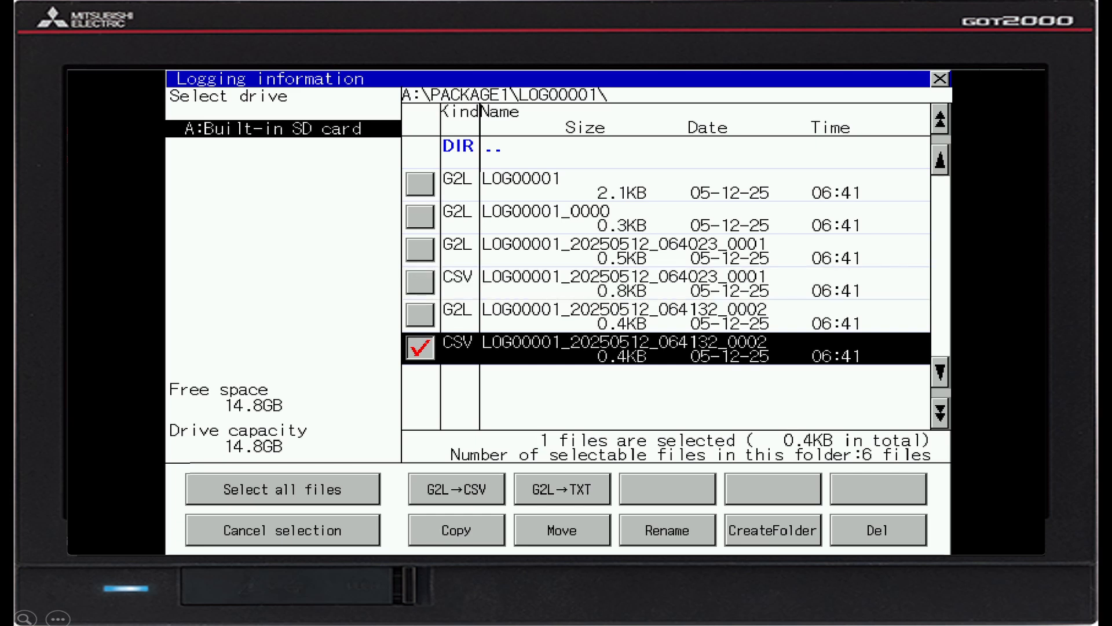
{"action": "left_click", "coordinate": [420, 348]}
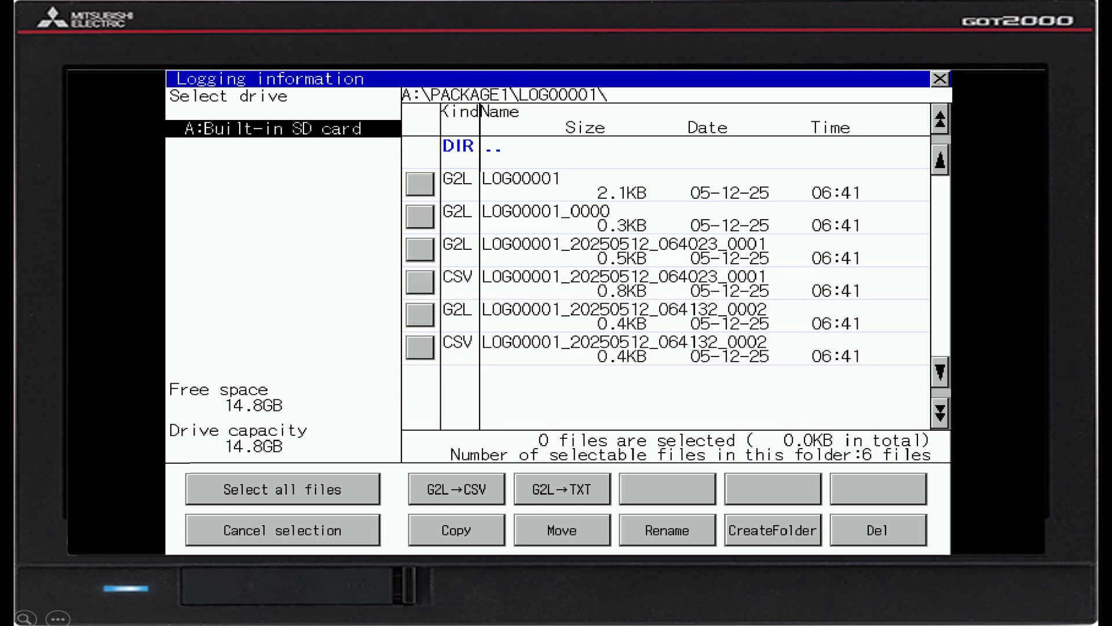
{"action": "left_click", "coordinate": [936, 84]}
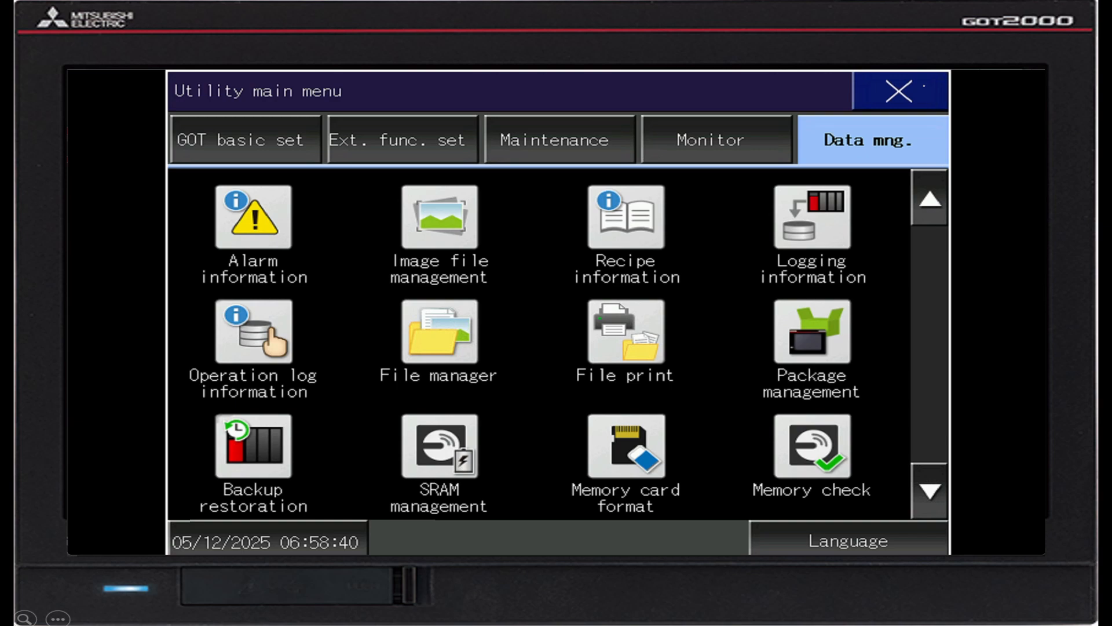
{"action": "left_click", "coordinate": [900, 91]}
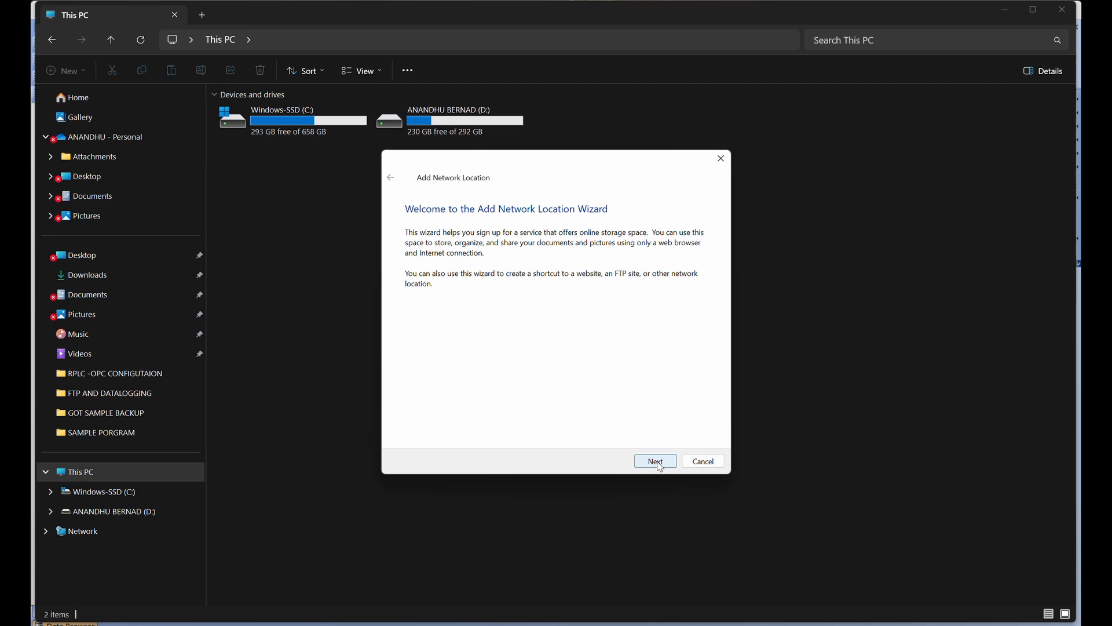
In File Explorer's Add Network Location wizard, enter ftp://192.168.3.18 as the network address.
{"action": "left_click", "coordinate": [660, 466]}
{"action": "left_click", "coordinate": [656, 461]}
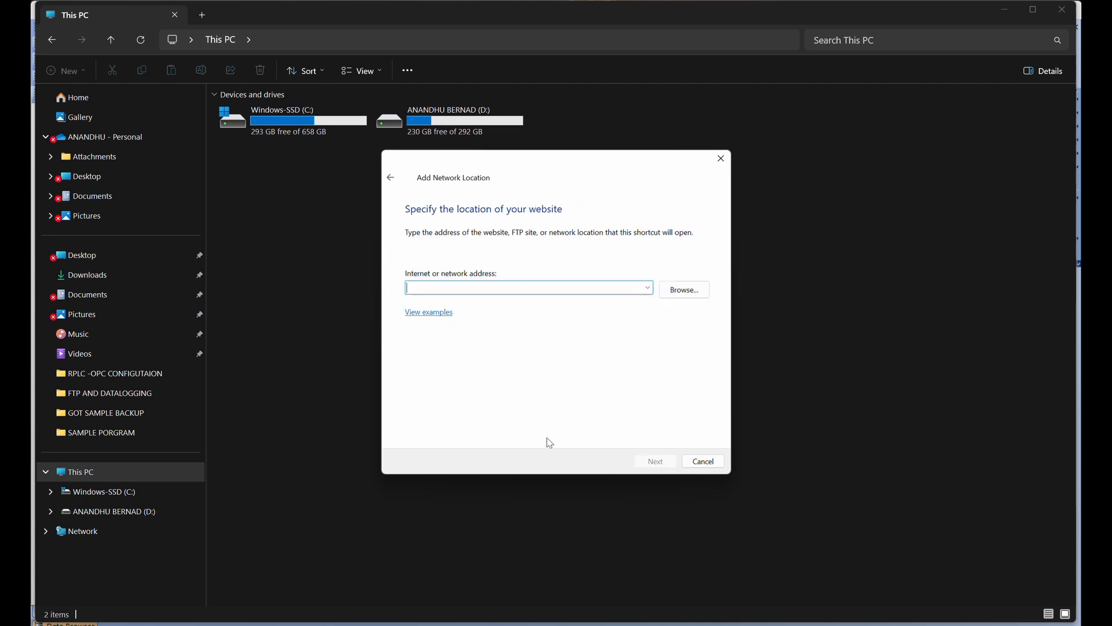
{"action": "type", "text": "f"}
{"action": "key", "text": "BackSpace"}
{"action": "type", "text": "ftp"}
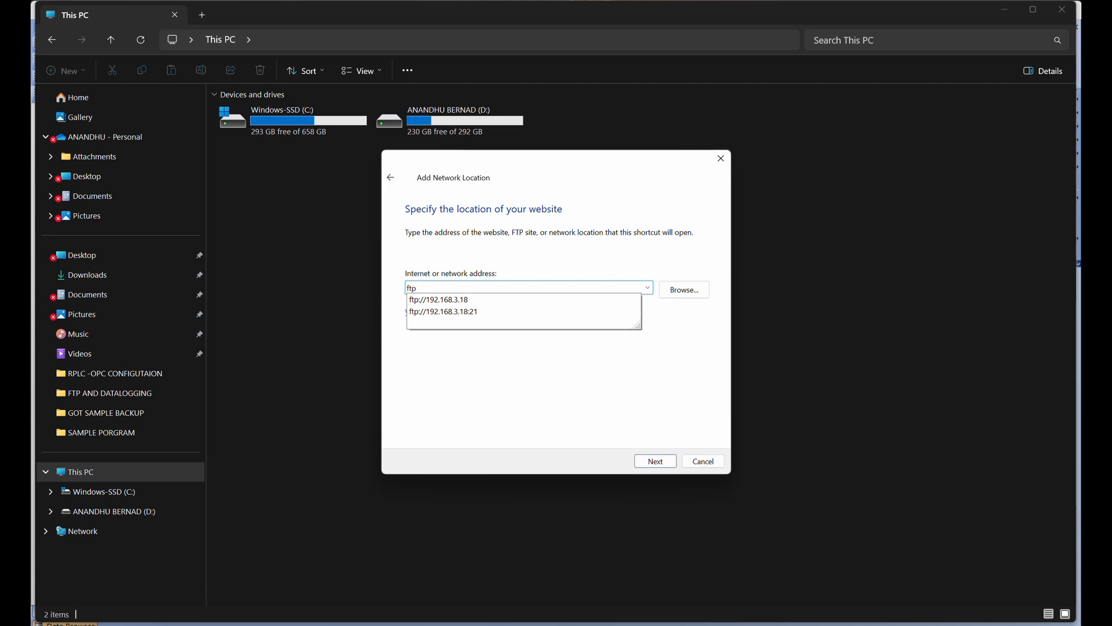
{"action": "type", "text": "://192.168.3.18"}
{"action": "left_click", "coordinate": [688, 317]}
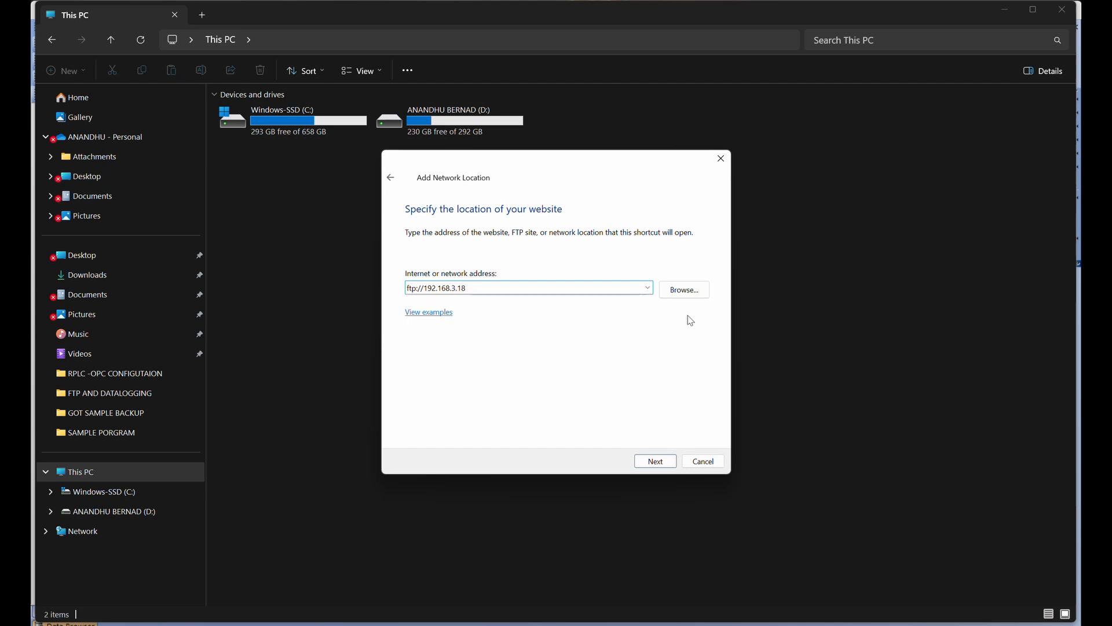
Finish adding the FTP location with anonymous logon and the name 192.168.3.18, opening it on completion.
{"action": "left_click", "coordinate": [654, 462]}
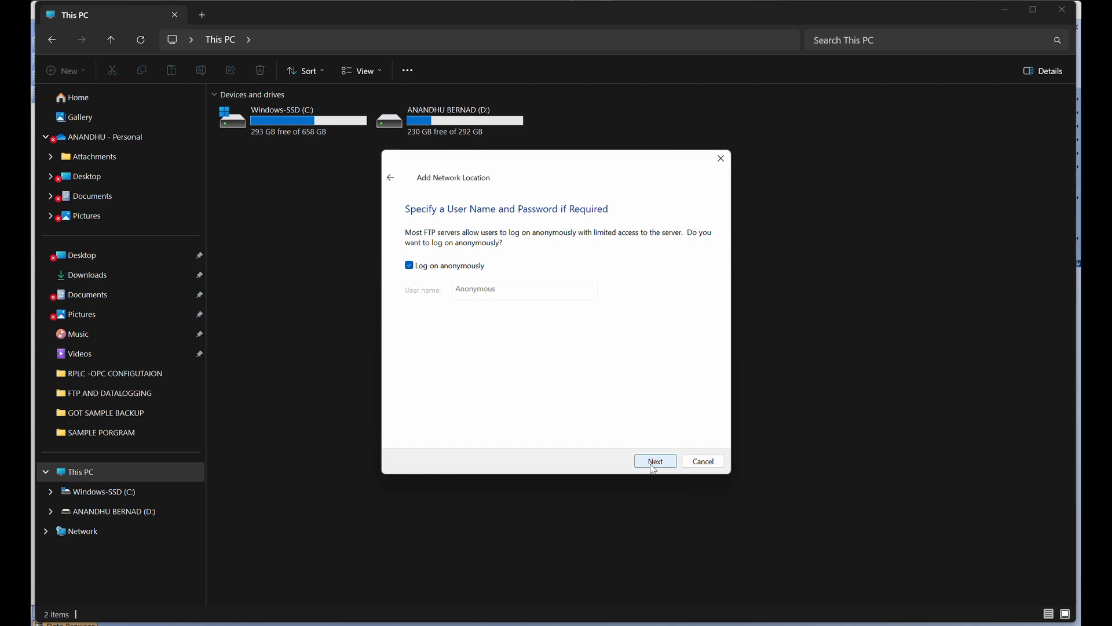
{"action": "left_click", "coordinate": [654, 464]}
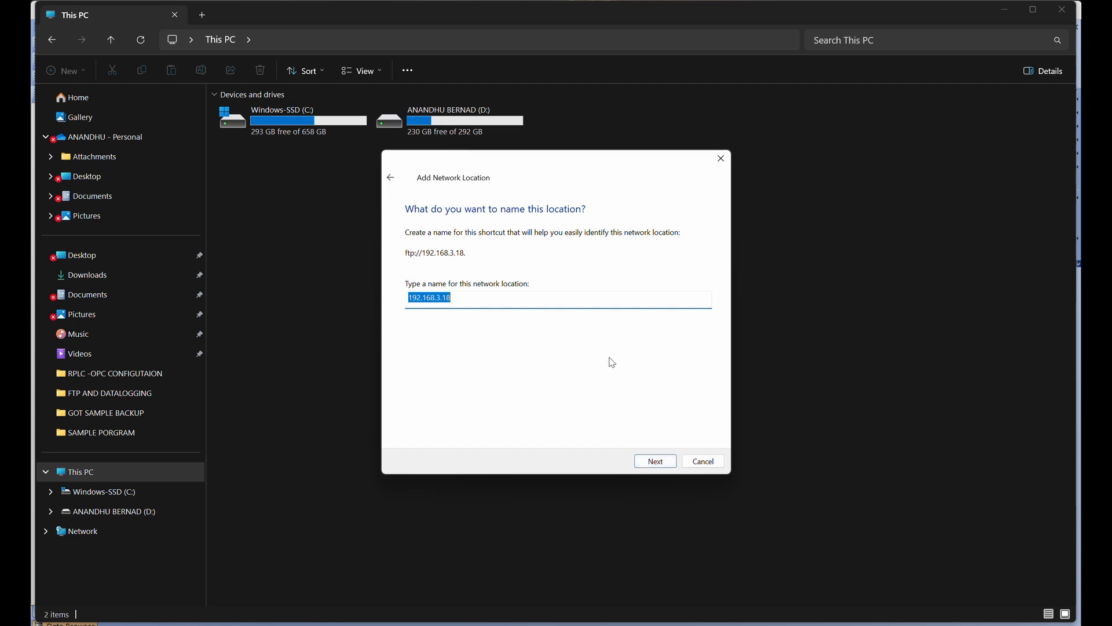
{"action": "left_click", "coordinate": [458, 307]}
{"action": "left_click", "coordinate": [660, 462]}
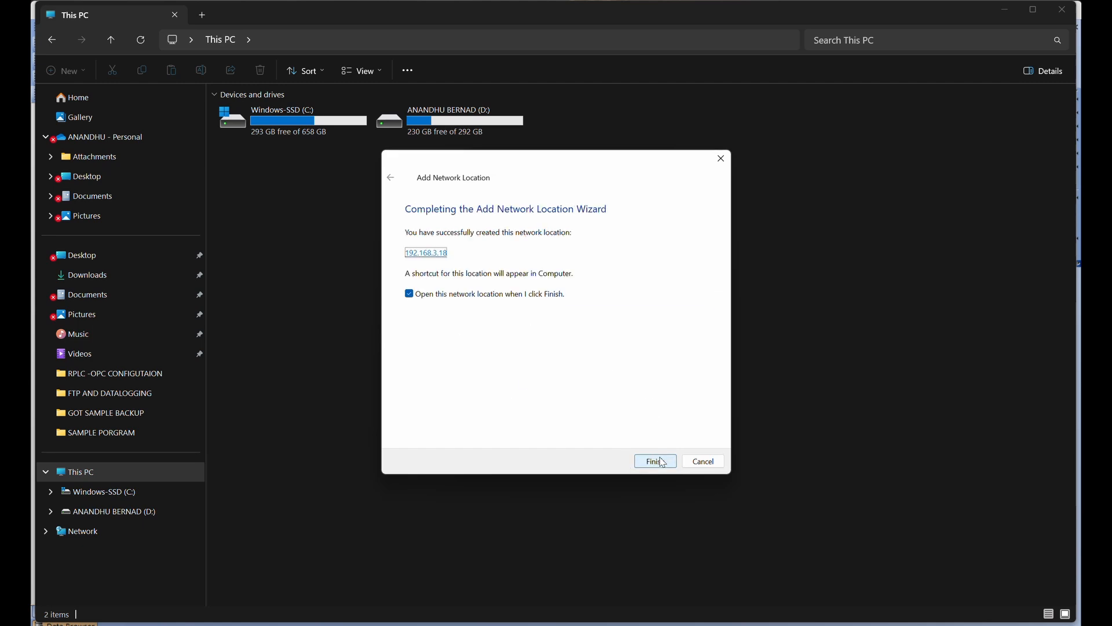
{"action": "left_click", "coordinate": [651, 462]}
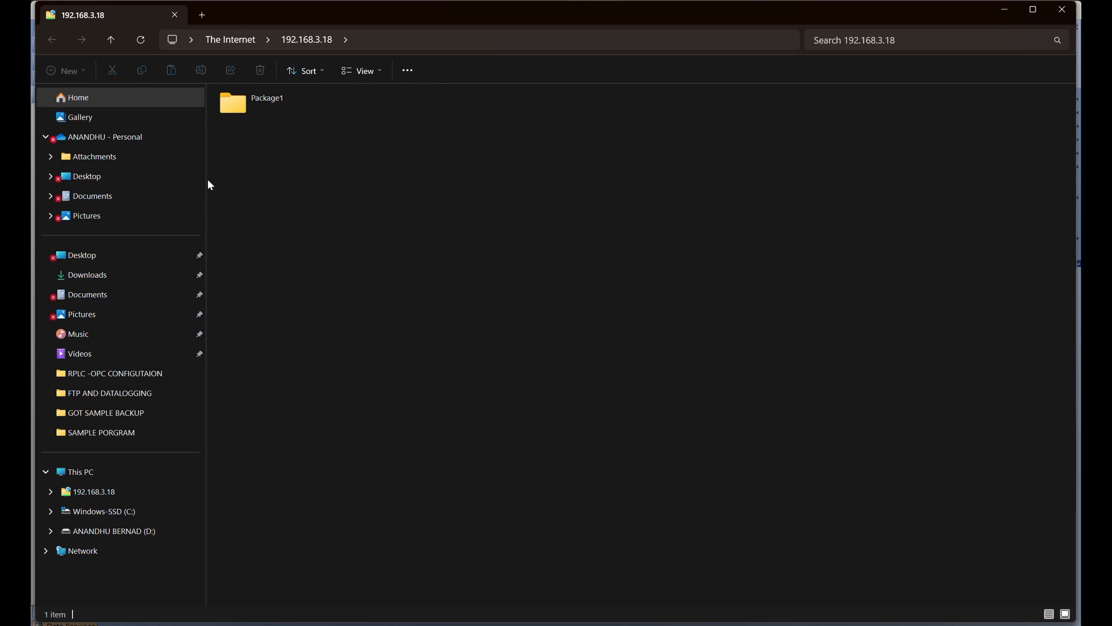
Copy both CSV log files from the Package1\LOG00001 folder of the FTP location.
{"action": "double_click", "coordinate": [274, 117]}
{"action": "double_click", "coordinate": [274, 117]}
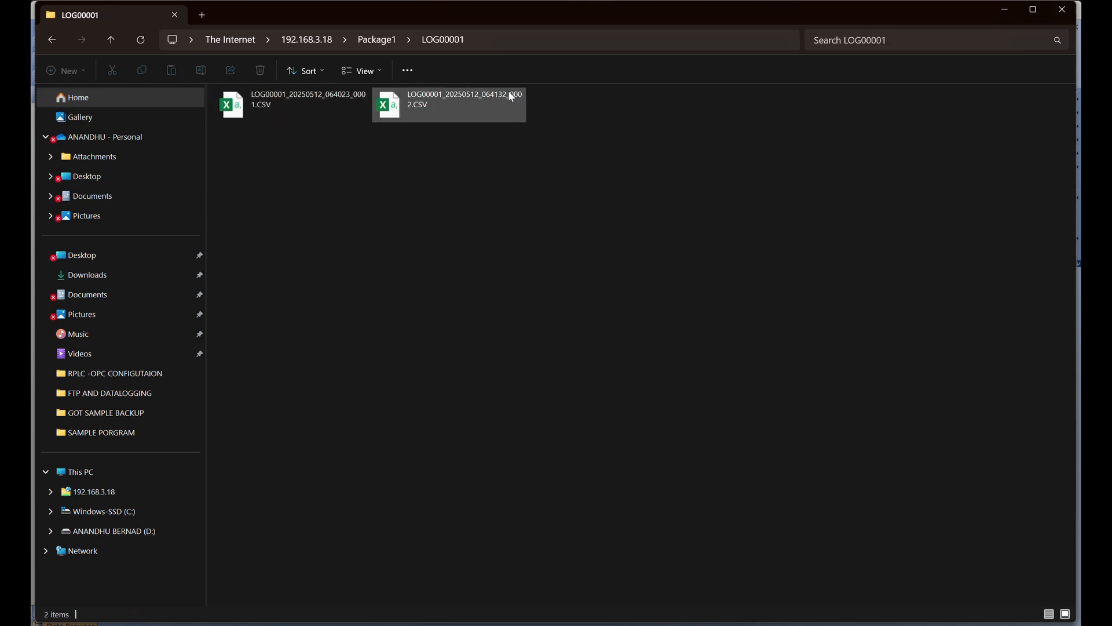
{"action": "left_click", "coordinate": [307, 108]}
{"action": "left_click", "coordinate": [388, 114]}
{"action": "left_click", "coordinate": [1033, 9]}
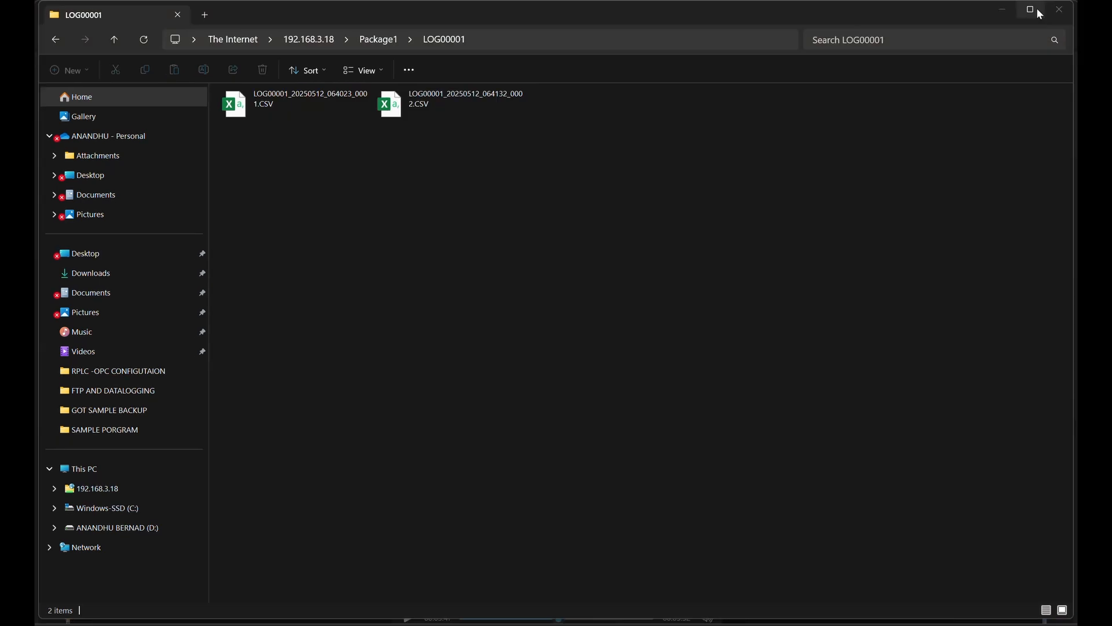
{"action": "left_click", "coordinate": [490, 123]}
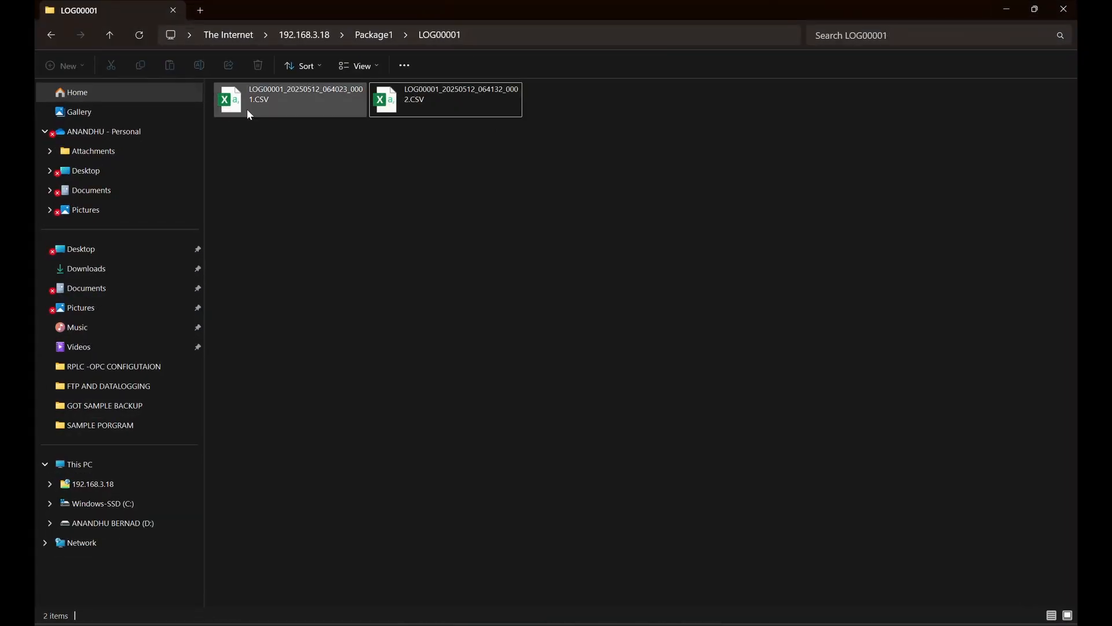
{"action": "key", "text": "ctrl+a"}
{"action": "right_click", "coordinate": [390, 103]}
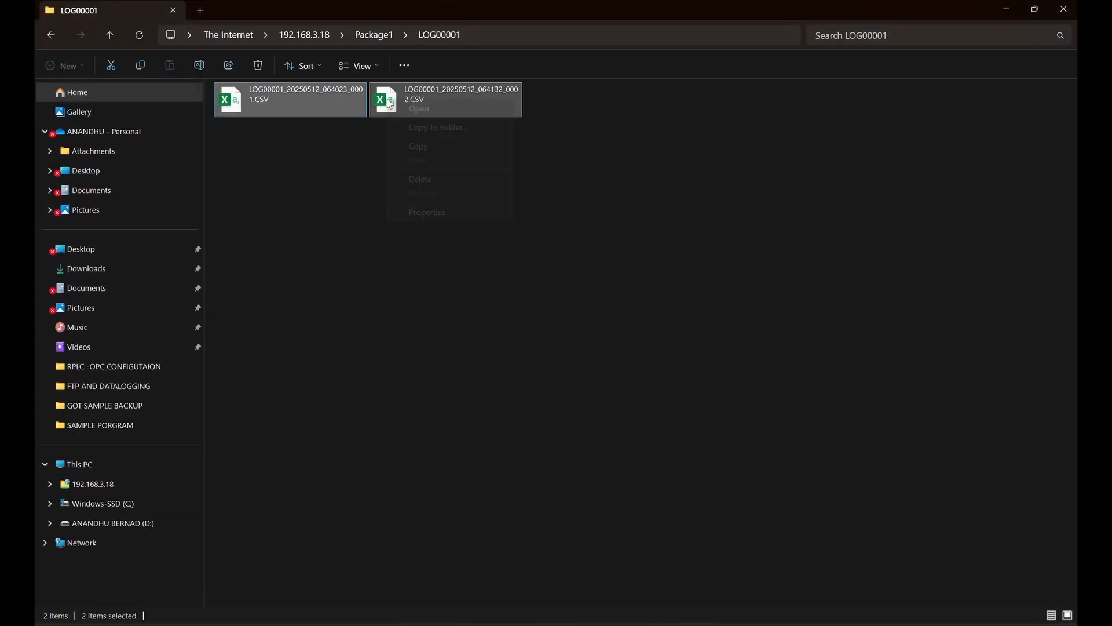
{"action": "left_click", "coordinate": [427, 147]}
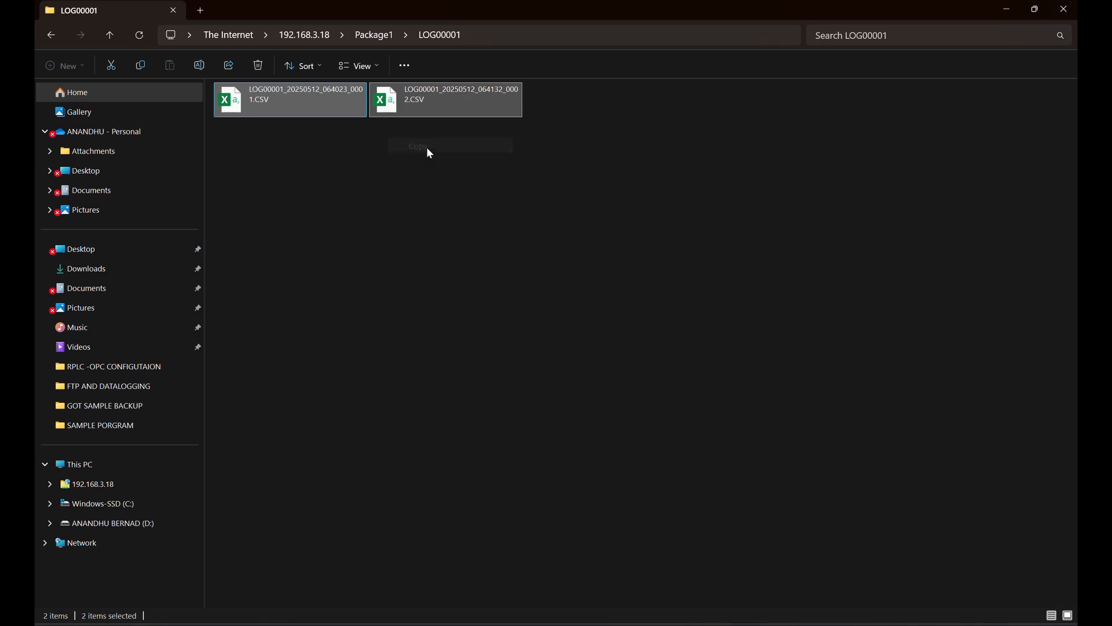
Create a folder named GOT FTP SERVER DATA inside BERNADO AUTOMATION on the D: drive.
{"action": "left_click", "coordinate": [124, 525]}
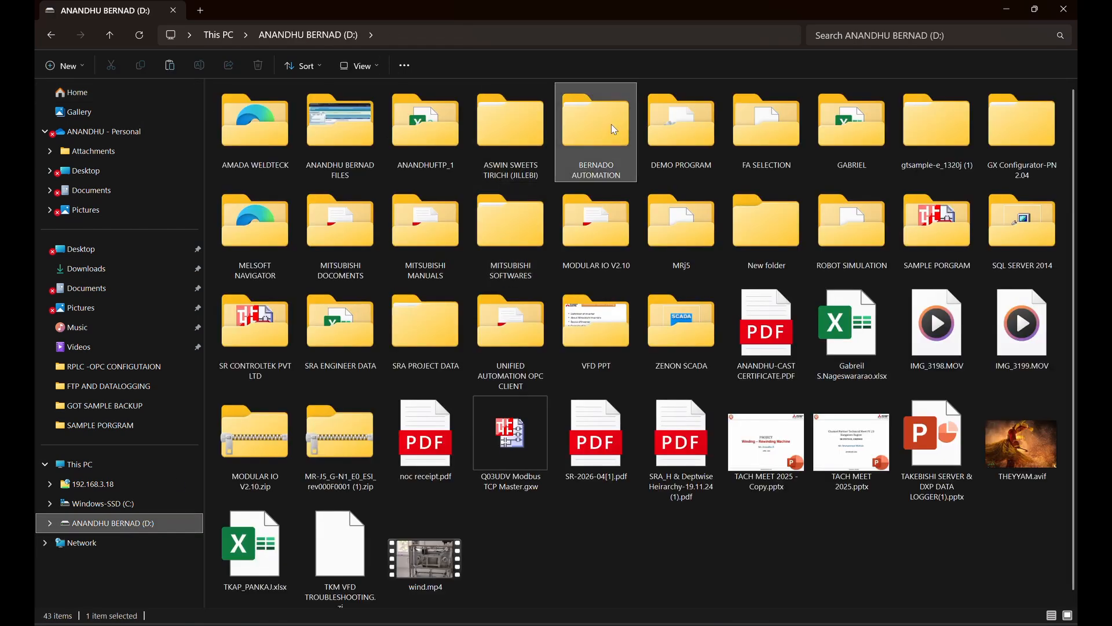
{"action": "double_click", "coordinate": [611, 124]}
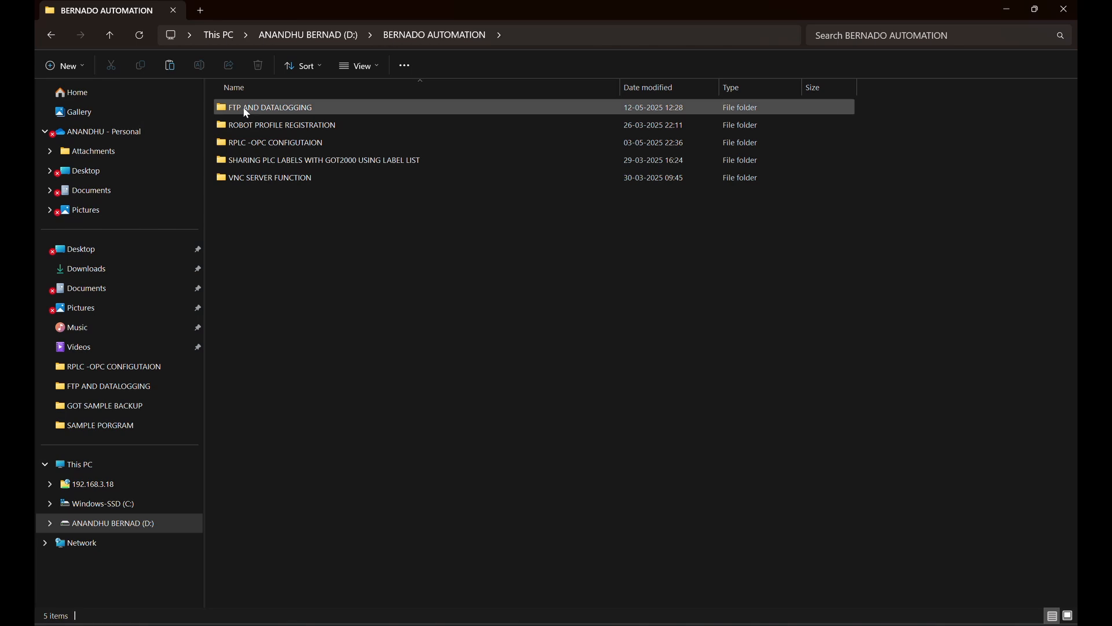
{"action": "left_click", "coordinate": [60, 64]}
{"action": "left_click", "coordinate": [110, 94]}
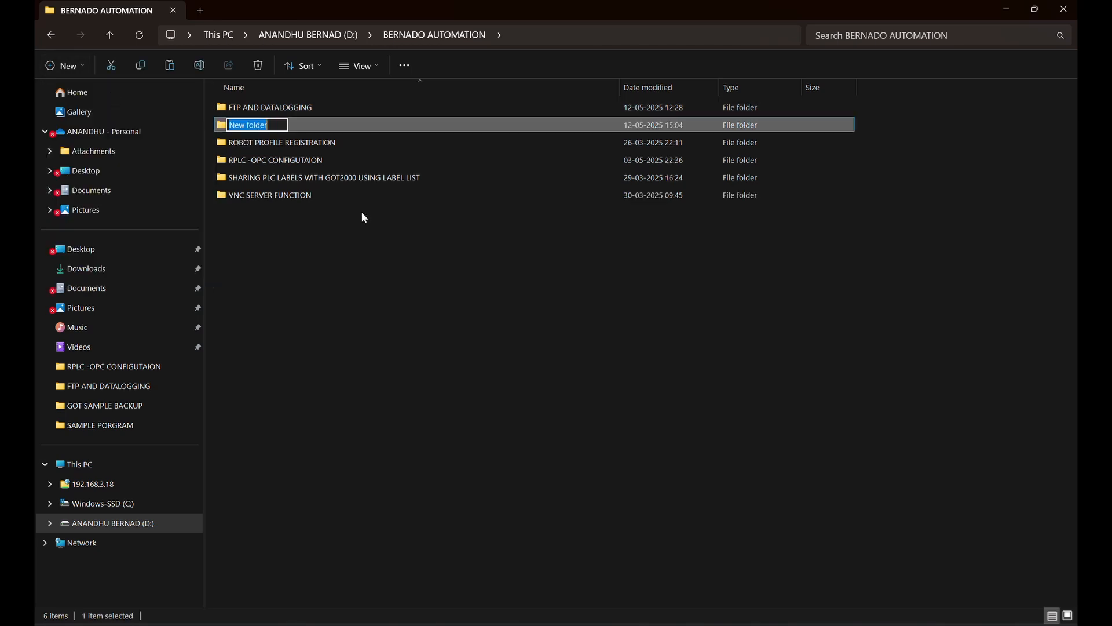
{"action": "type", "text": "GOT"}
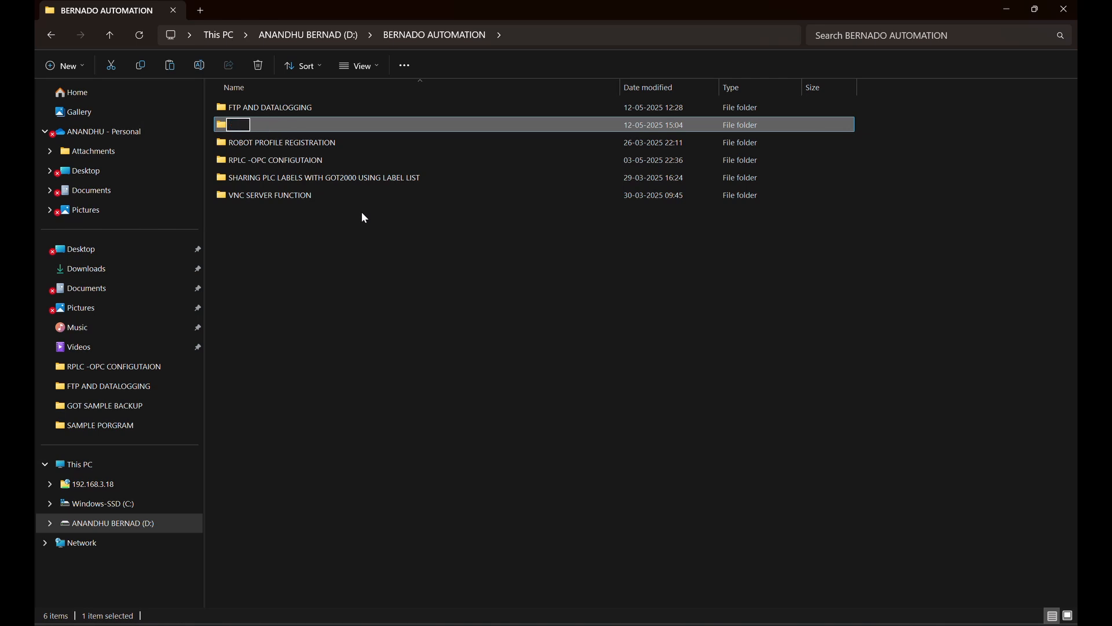
{"action": "type", "text": " FTP SERVER"}
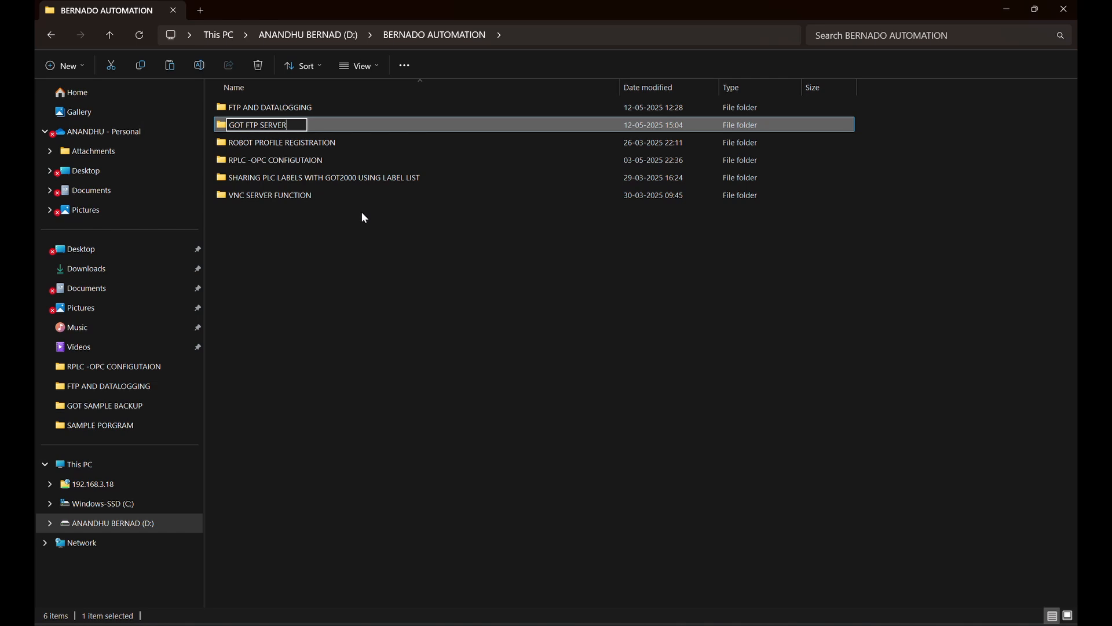
{"action": "type", "text": " DATA"}
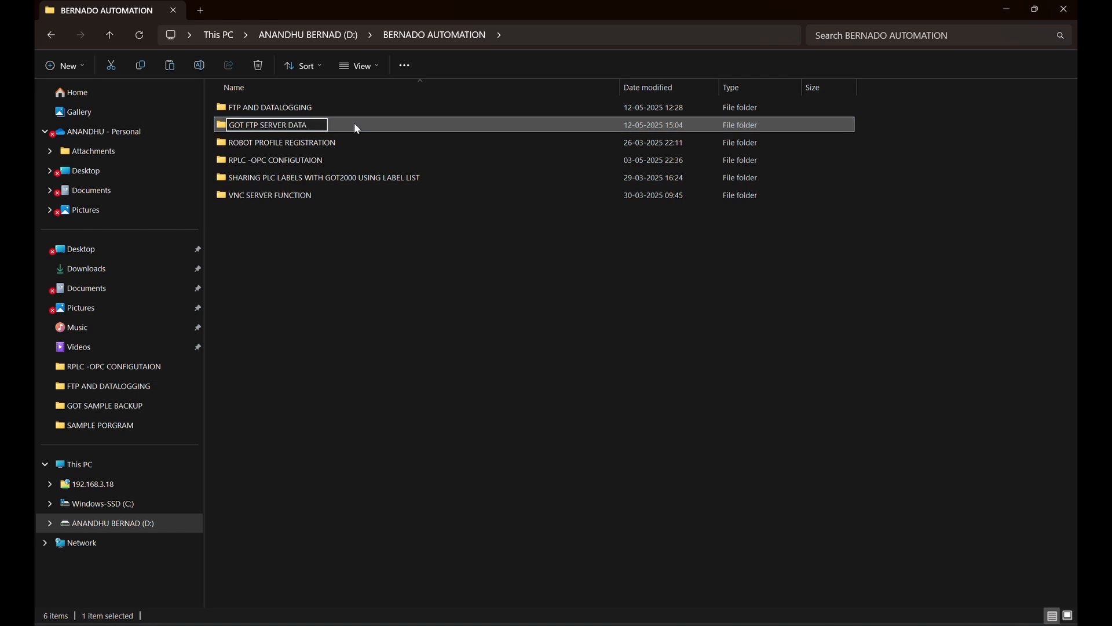
{"action": "key", "text": "Return"}
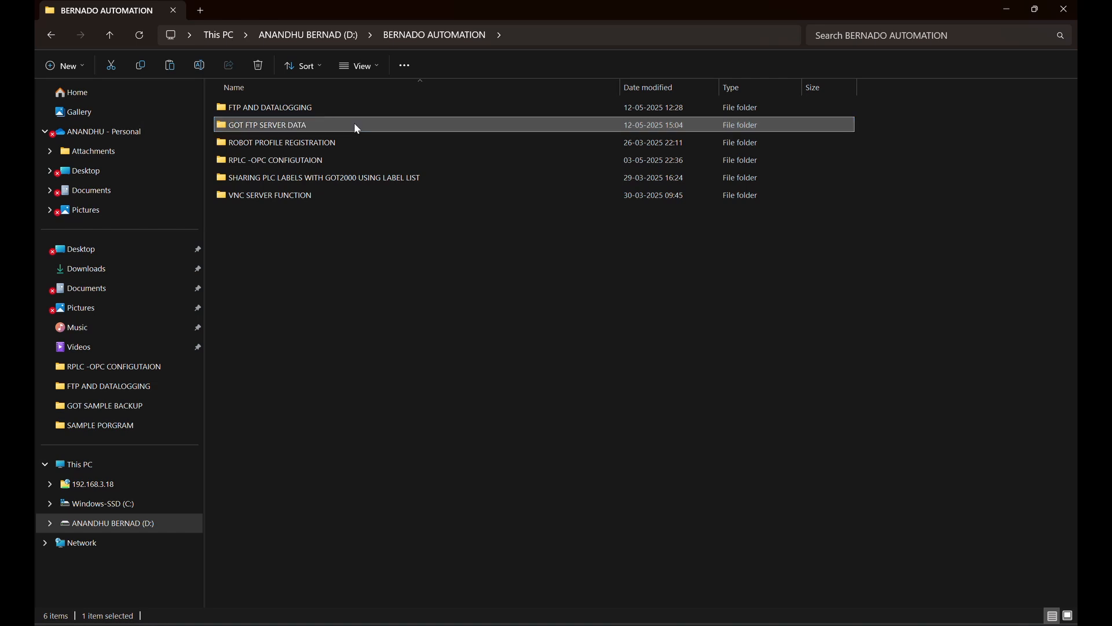
Paste the two copied CSV log files into the GOT FTP SERVER DATA folder.
{"action": "double_click", "coordinate": [316, 128]}
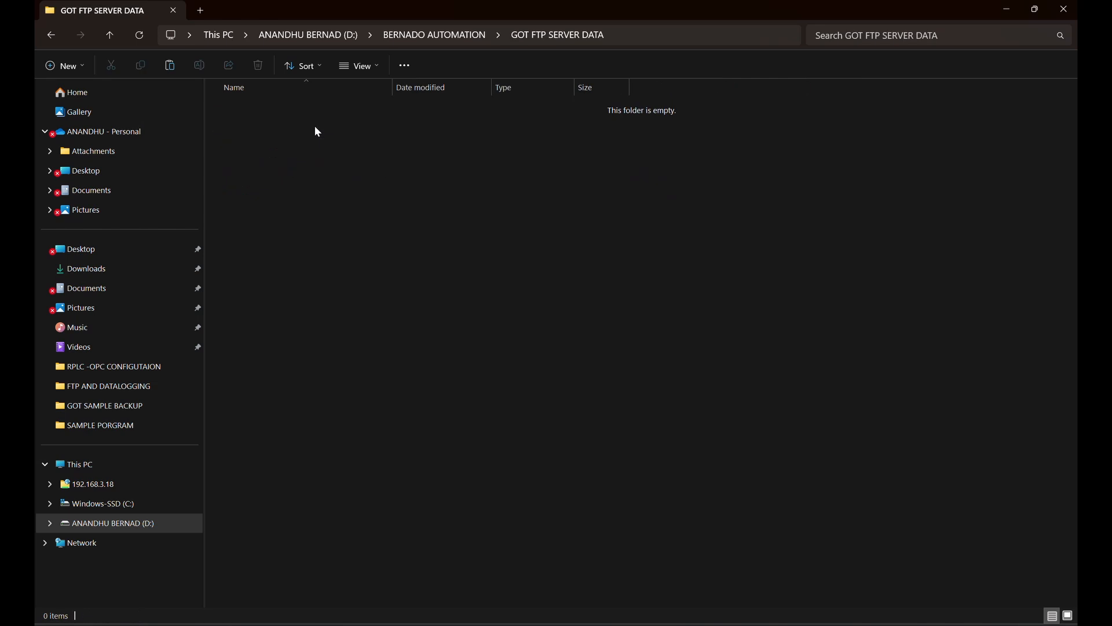
{"action": "right_click", "coordinate": [316, 127]}
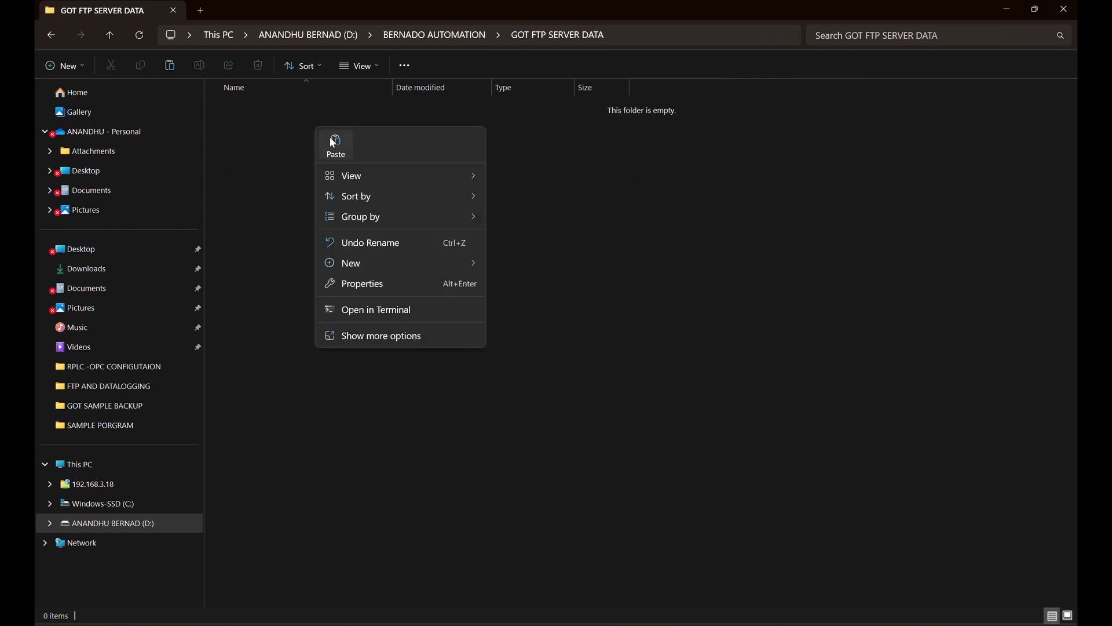
{"action": "left_click", "coordinate": [334, 142]}
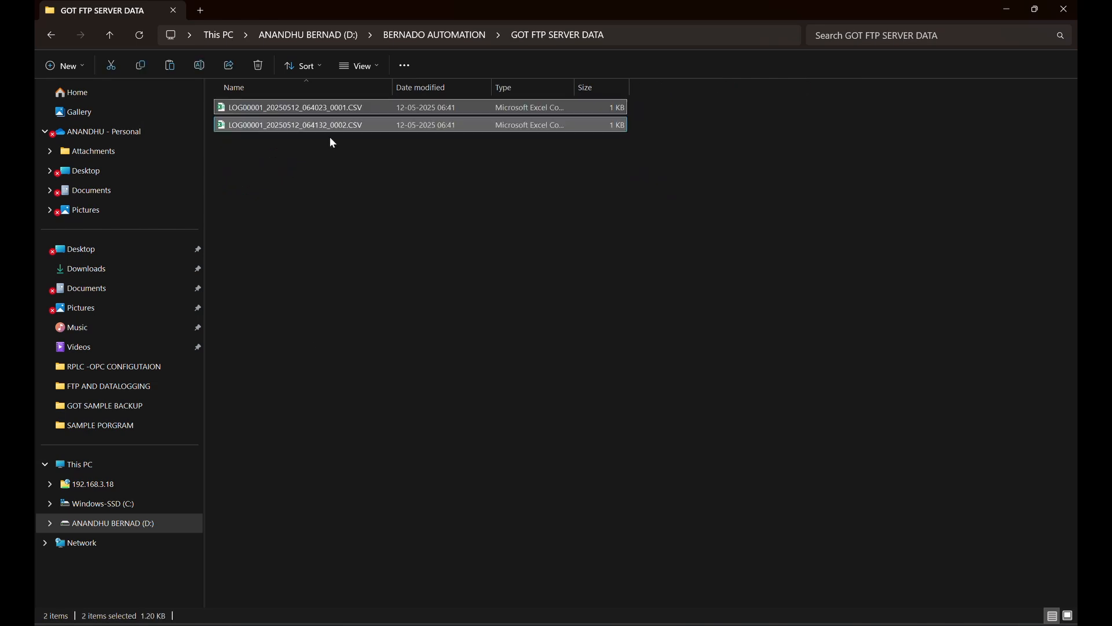
{"action": "left_click", "coordinate": [338, 163]}
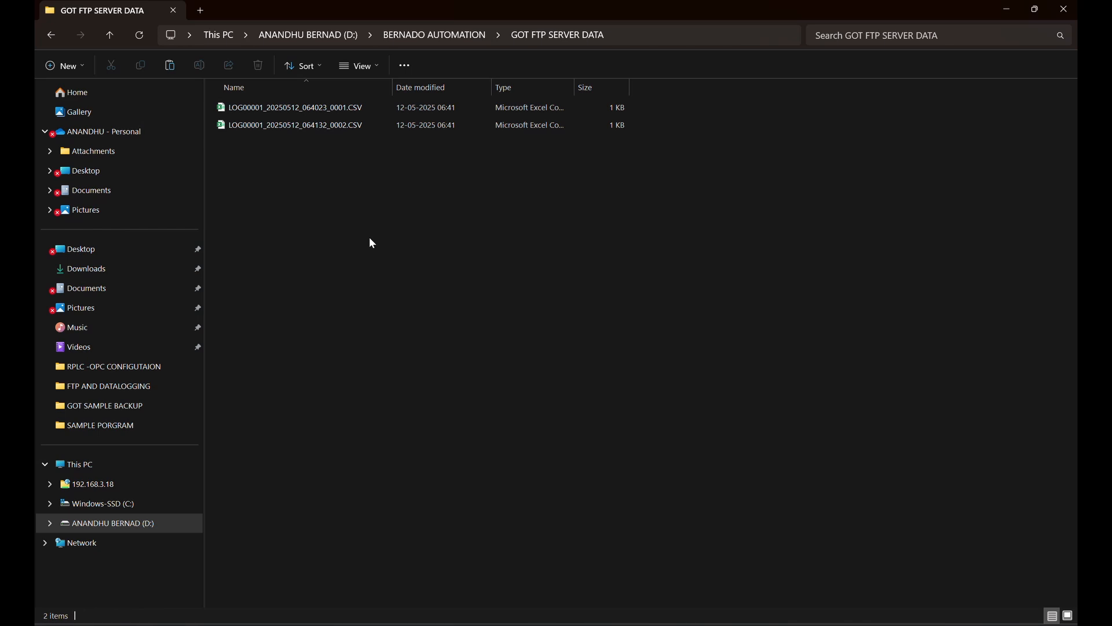
Open LOG00001_20250512_064023_0001.CSV in Excel, examine its logged DATA1 to DATA5 records and close it.
{"action": "left_click", "coordinate": [280, 106]}
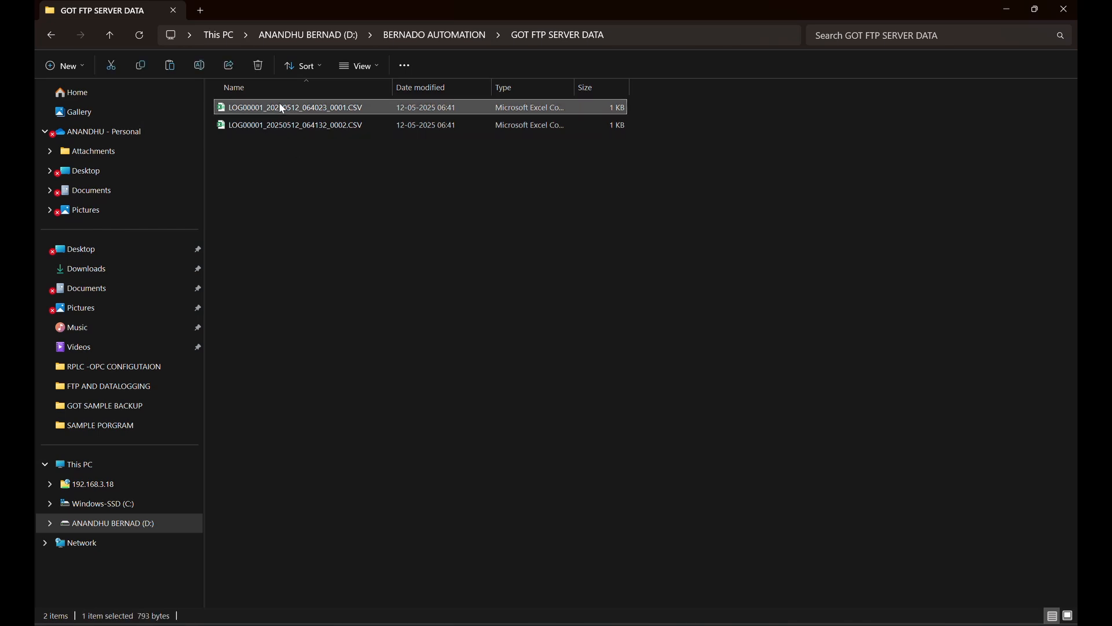
{"action": "double_click", "coordinate": [281, 106]}
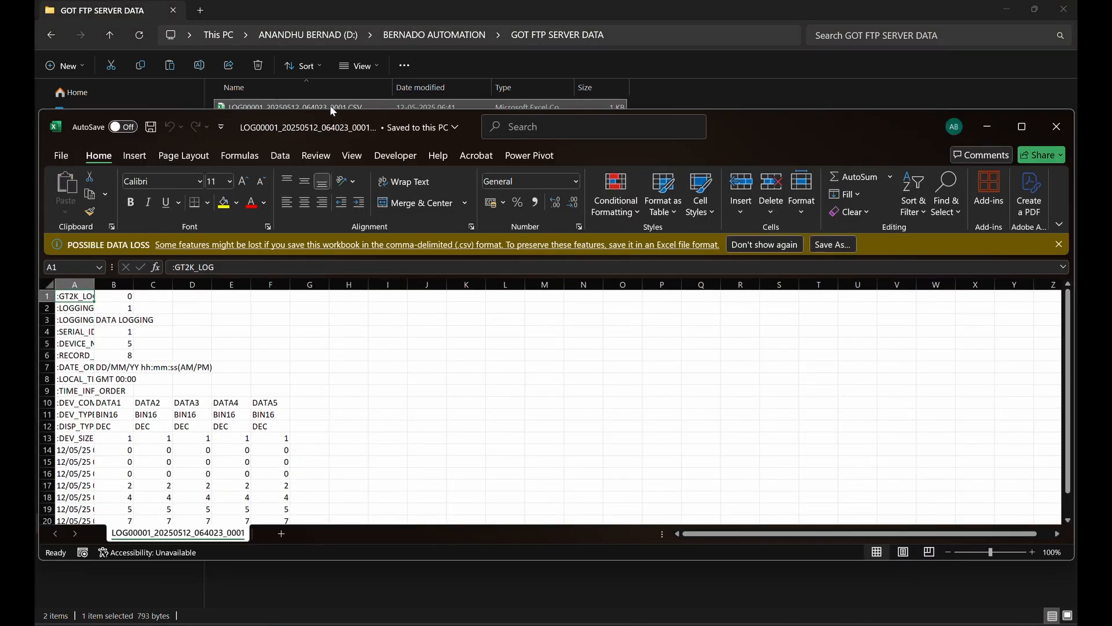
{"action": "left_click", "coordinate": [1022, 126]}
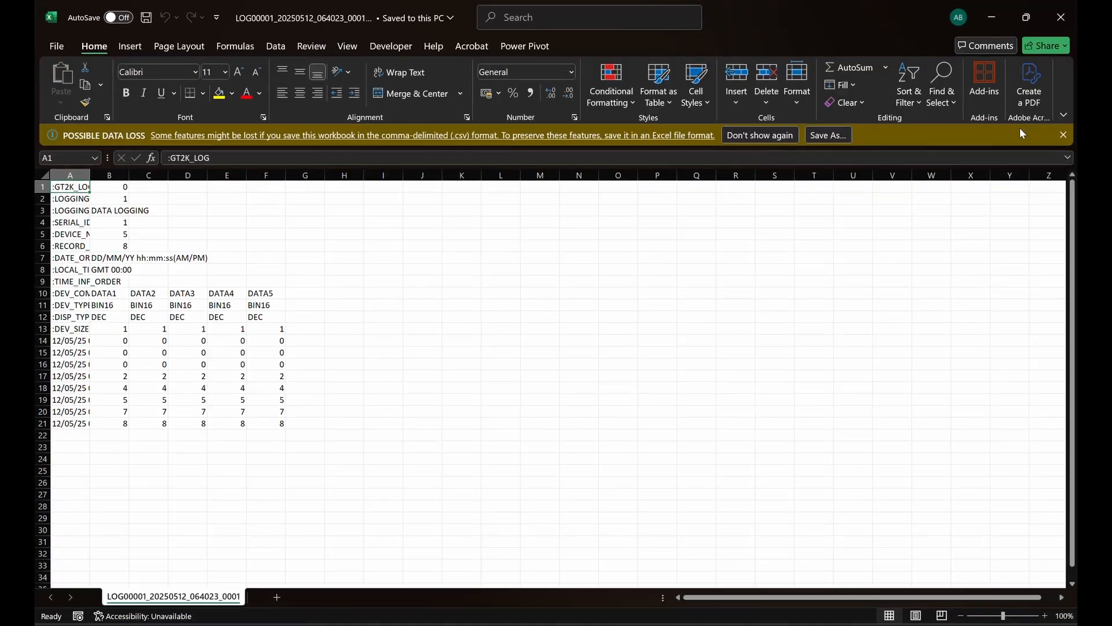
{"action": "left_click", "coordinate": [1069, 16]}
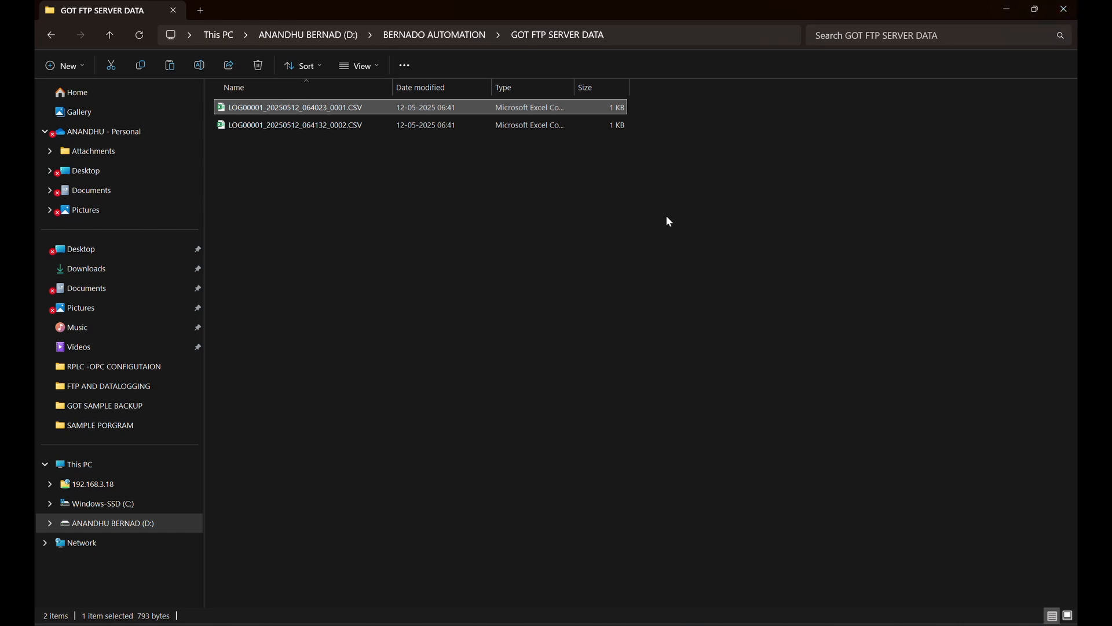
Open LOG00001_20250512_064132_0002.CSV in Excel, examine its logged records and close it.
{"action": "left_click", "coordinate": [355, 125]}
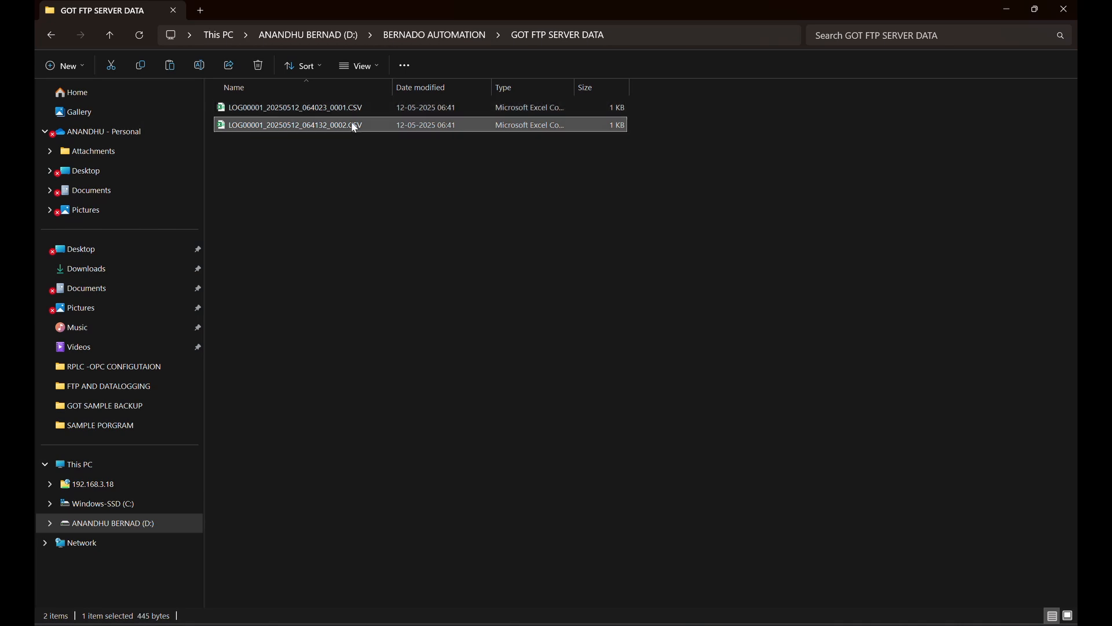
{"action": "double_click", "coordinate": [355, 125]}
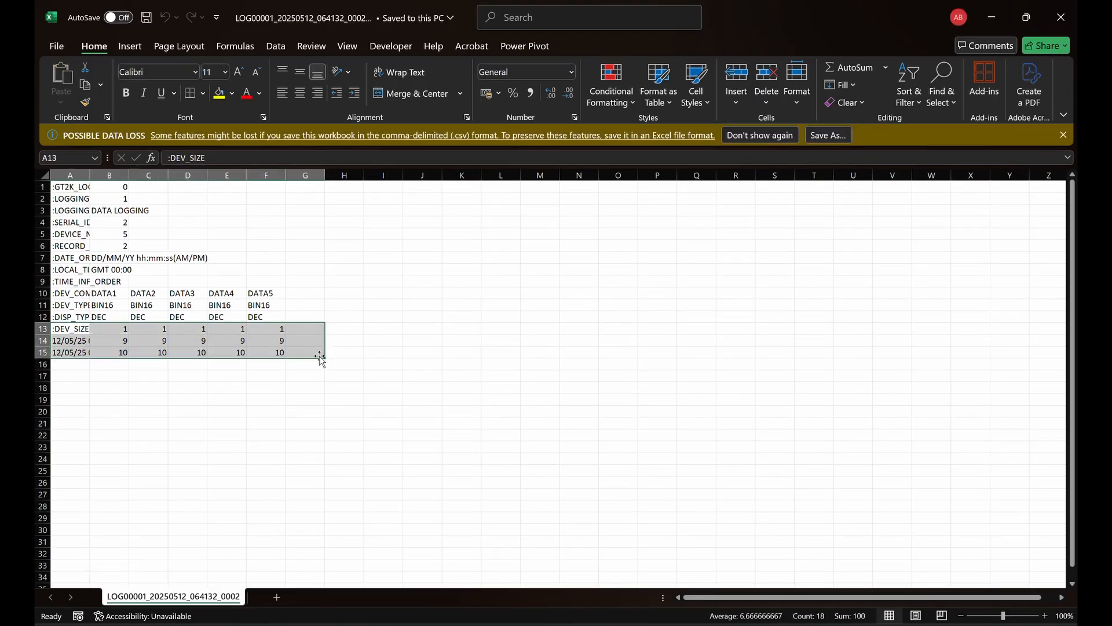
{"action": "left_click", "coordinate": [1061, 17]}
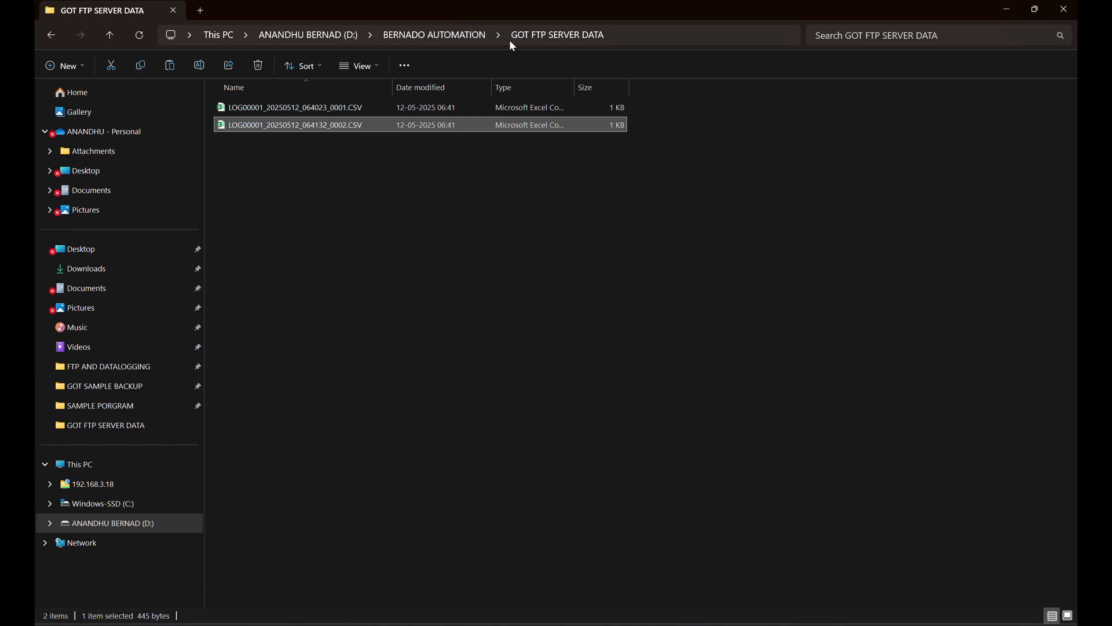